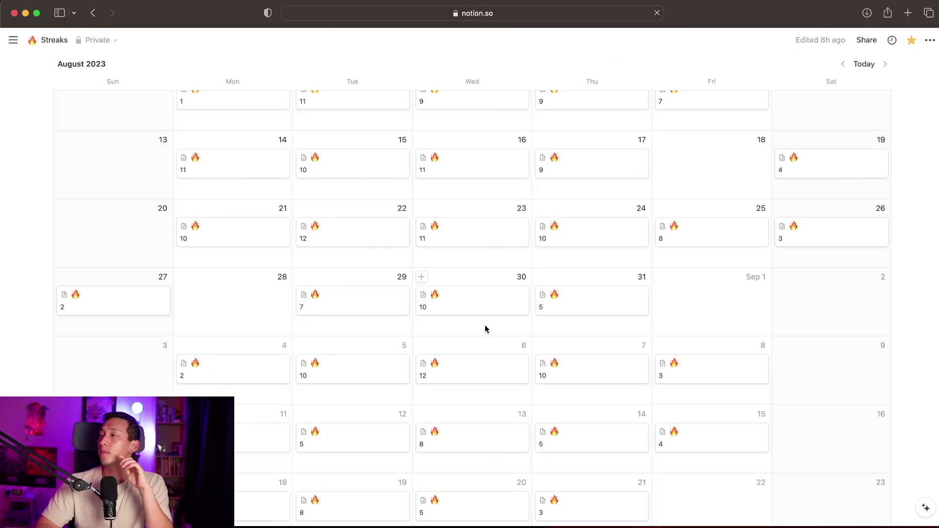
Open the Software job market 2024 page and add the Tech Opinion, Tech News and Struggling to get job tags.
{"action": "left_click", "coordinate": [478, 307]}
{"action": "scroll", "coordinate": [477, 308], "scroll_direction": "down", "scroll_amount": 10}
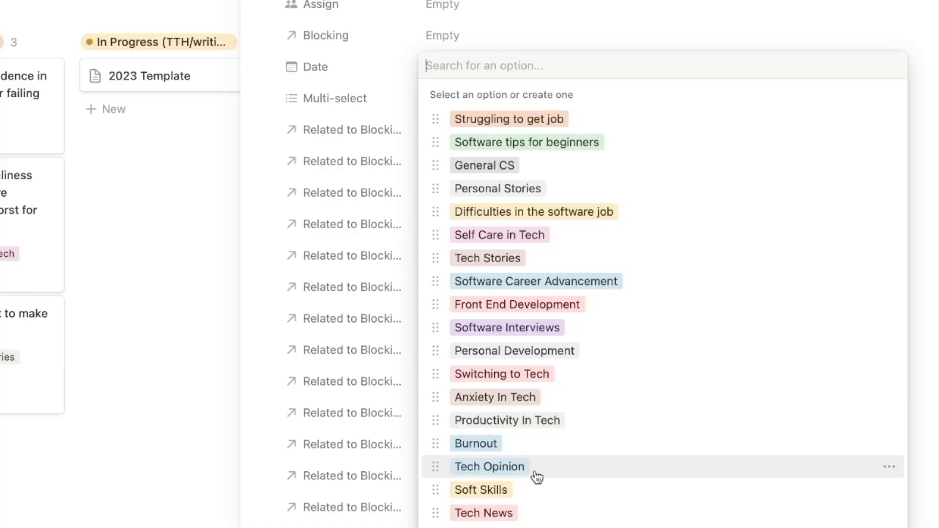
{"action": "left_click", "coordinate": [537, 474]}
{"action": "left_click", "coordinate": [536, 514]}
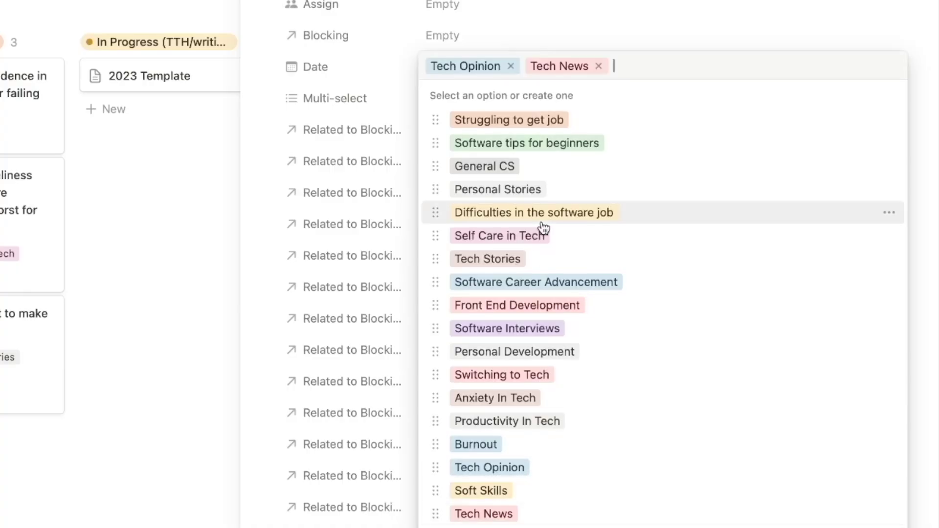
{"action": "left_click", "coordinate": [580, 120]}
{"action": "left_click", "coordinate": [602, 43]}
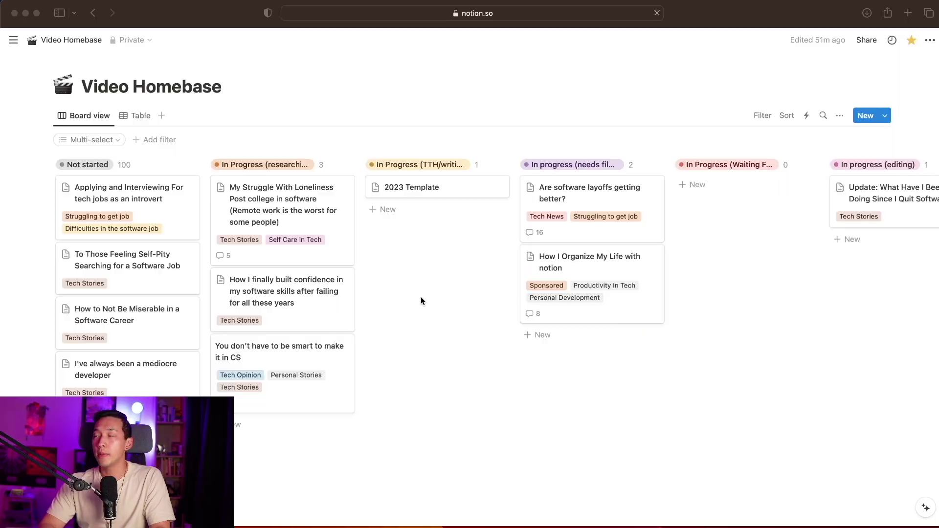
Scroll the Video Homebase board sideways to reach the In Progress columns.
{"action": "scroll", "coordinate": [331, 292], "scroll_direction": "right", "scroll_amount": 7}
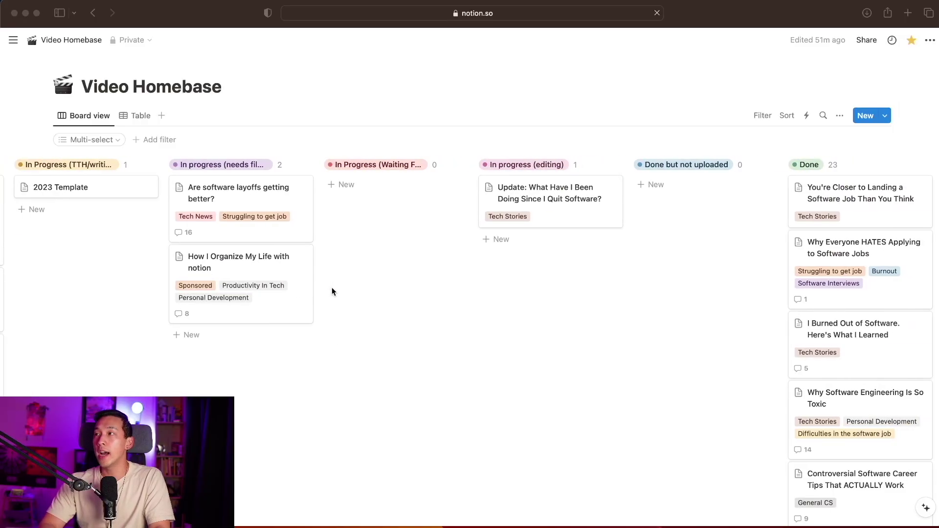
{"action": "scroll", "coordinate": [331, 291], "scroll_direction": "left", "scroll_amount": 7}
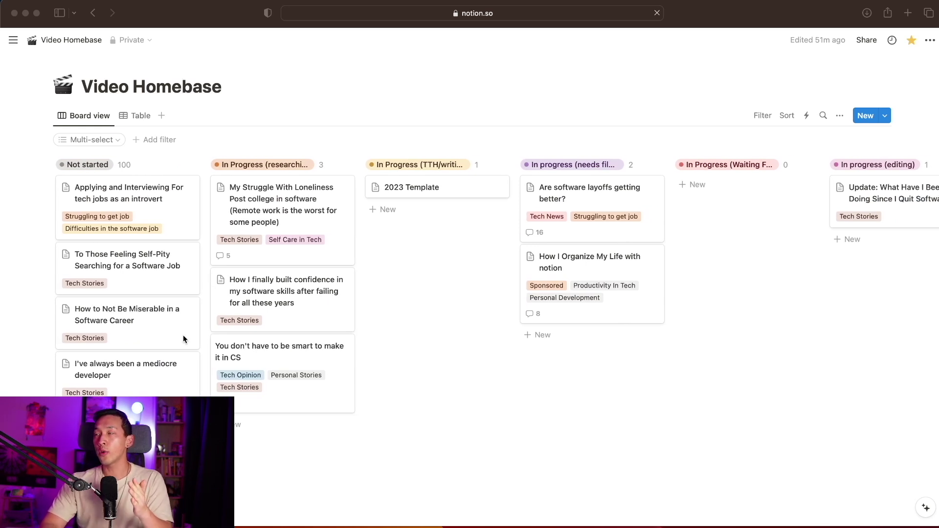
{"action": "scroll", "coordinate": [289, 325], "scroll_direction": "right", "scroll_amount": 7}
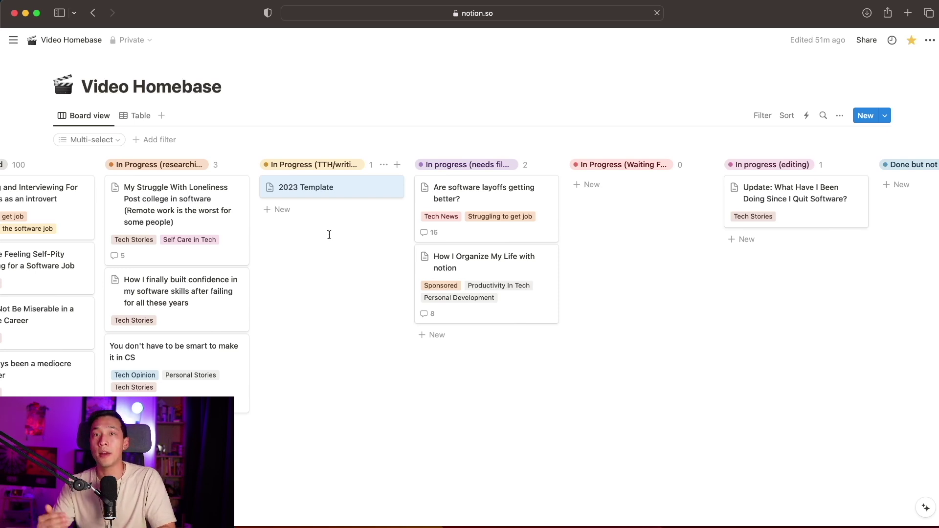
Drag the My Struggle With Loneliness card into the writing column, then back into researching.
{"action": "left_click_drag", "start_coordinate": [329, 235], "coordinate": [329, 319]}
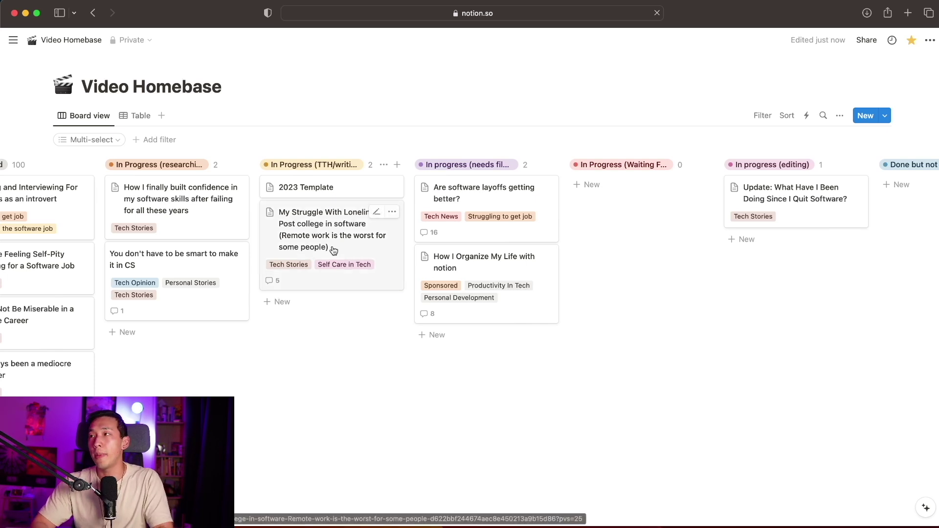
{"action": "left_click_drag", "start_coordinate": [331, 247], "coordinate": [175, 232]}
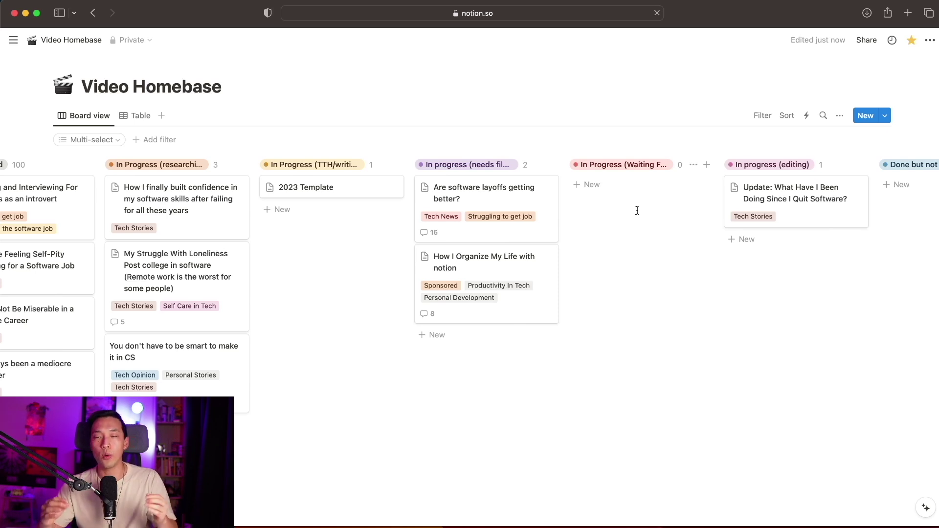
Scroll the Video Homebase board right until the Done column shows.
{"action": "scroll", "coordinate": [616, 229], "scroll_direction": "right", "scroll_amount": 5}
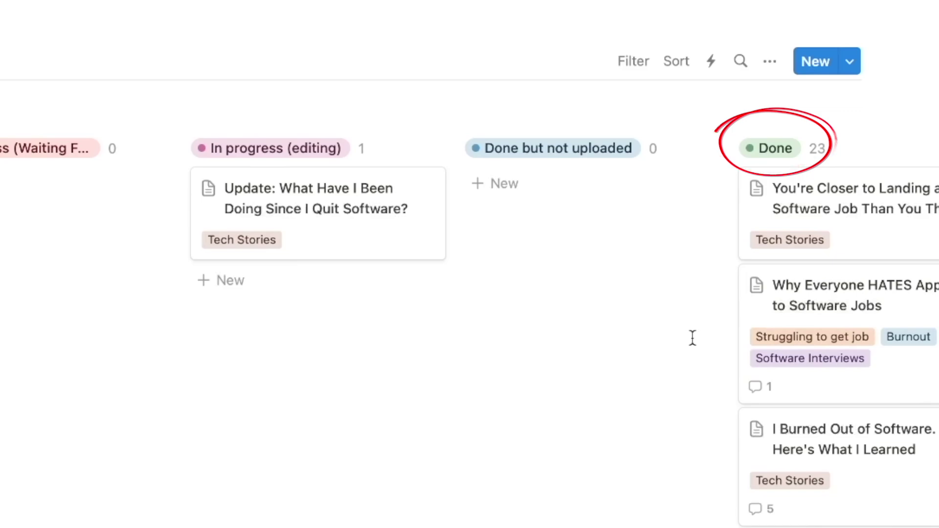
{"action": "scroll", "coordinate": [694, 333], "scroll_direction": "right", "scroll_amount": 2}
{"action": "scroll", "coordinate": [698, 331], "scroll_direction": "down", "scroll_amount": 10}
{"action": "scroll", "coordinate": [710, 424], "scroll_direction": "up", "scroll_amount": 10}
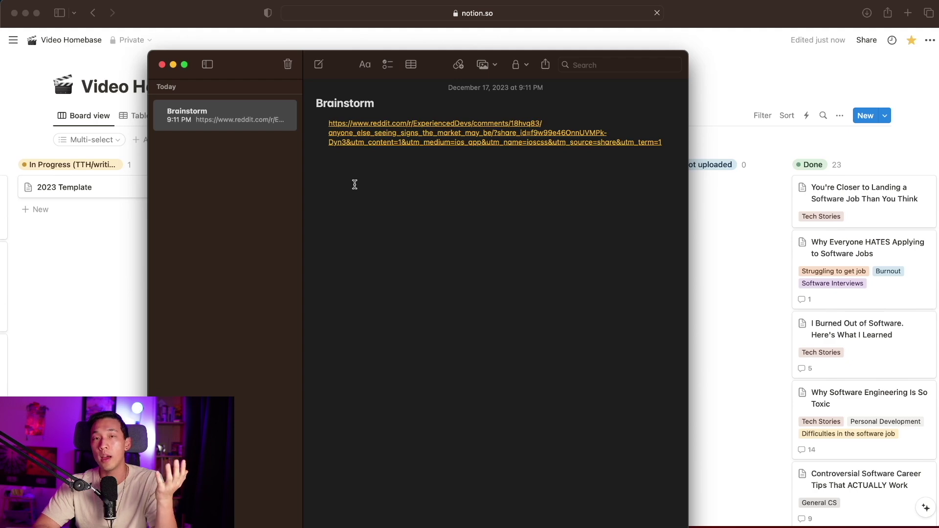
Add '- make a video about notion' under the Reddit link and open the linked post.
{"action": "type", "text": "- make "}
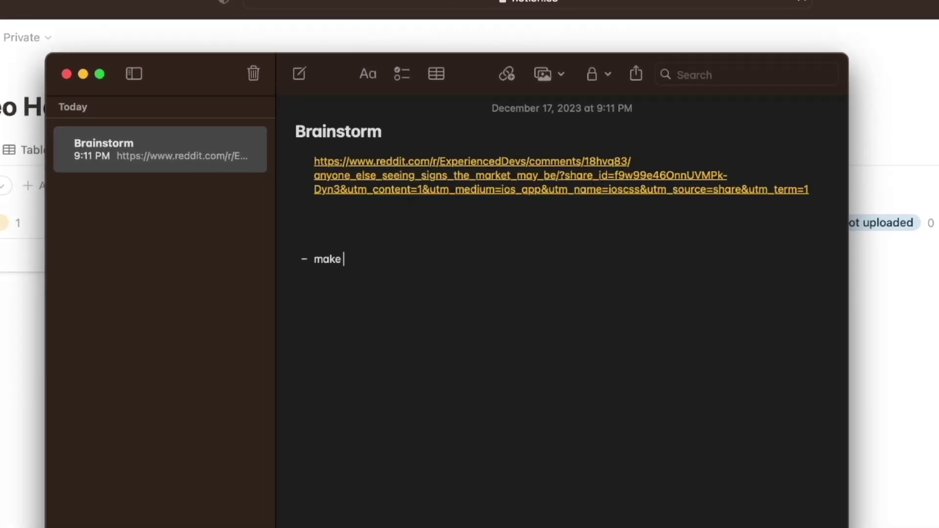
{"action": "type", "text": "a video about notion"}
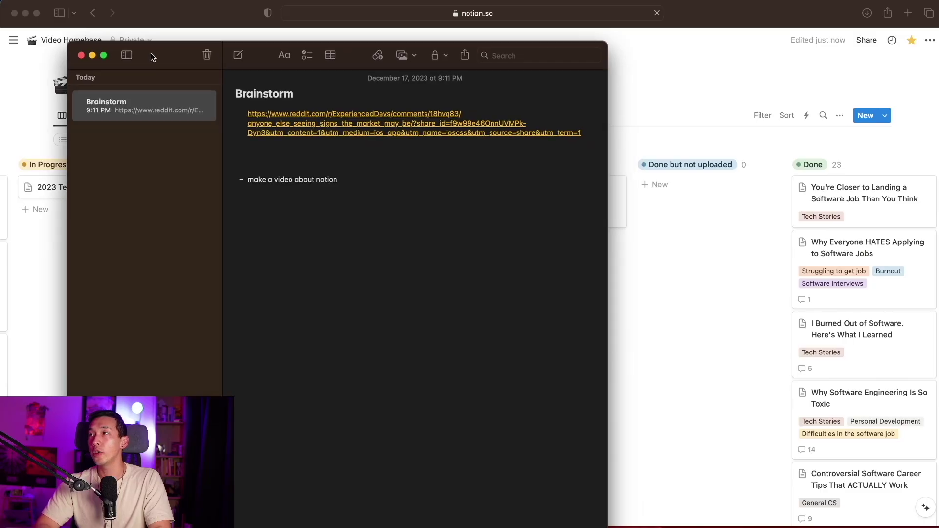
{"action": "left_click_drag", "start_coordinate": [142, 40], "coordinate": [78, 40]}
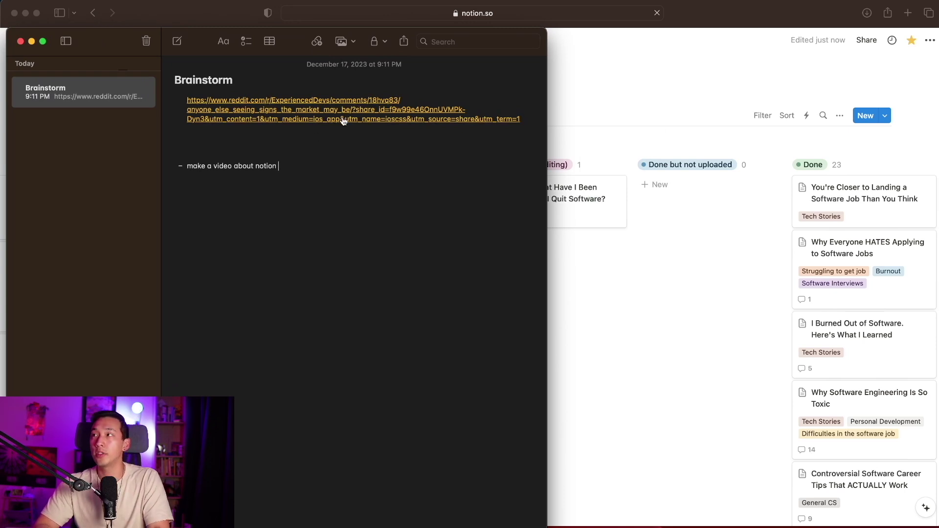
{"action": "left_click", "coordinate": [251, 187]}
{"action": "triple_click", "coordinate": [228, 166]}
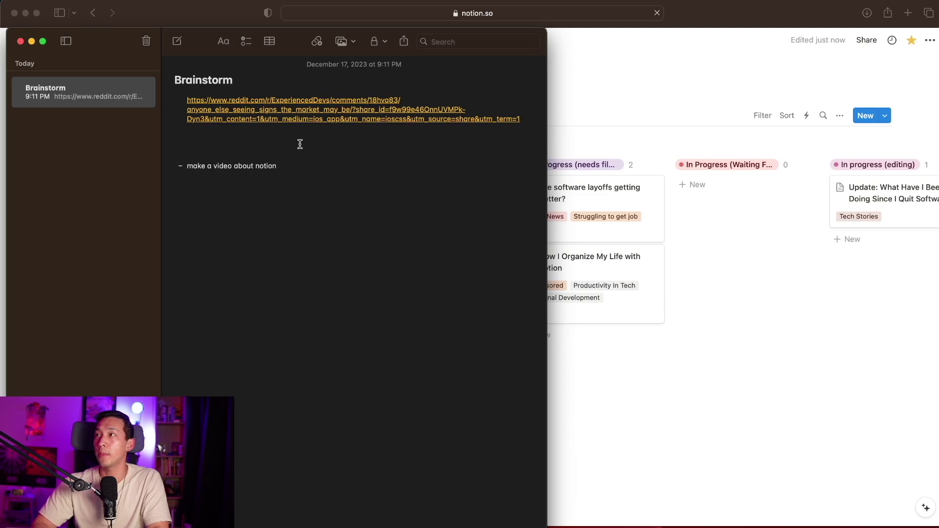
{"action": "left_click", "coordinate": [300, 119]}
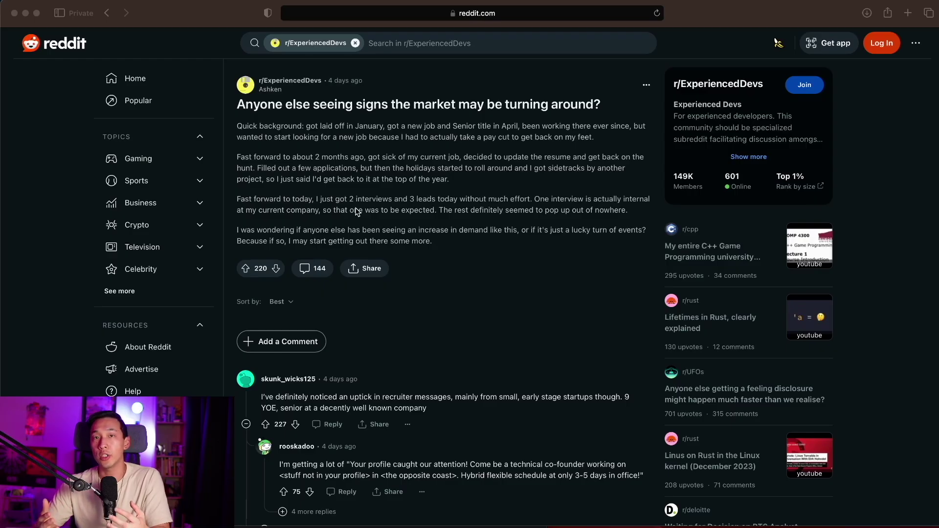
Scroll through the r/ExperiencedDevs post and its comments.
{"action": "scroll", "coordinate": [417, 247], "scroll_direction": "down", "scroll_amount": 15}
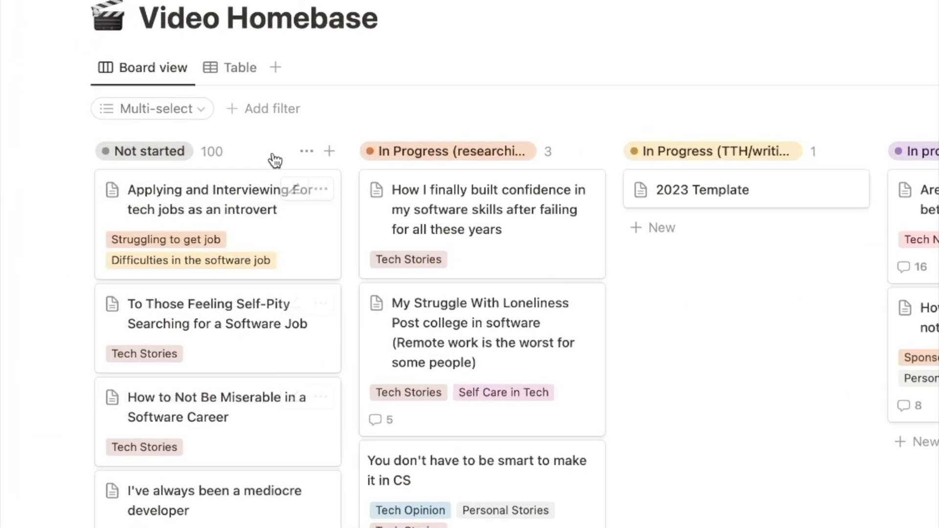
Create a 'Software job market 2024' card and comment the Reddit link and recruiter messaging note.
{"action": "left_click", "coordinate": [331, 155]}
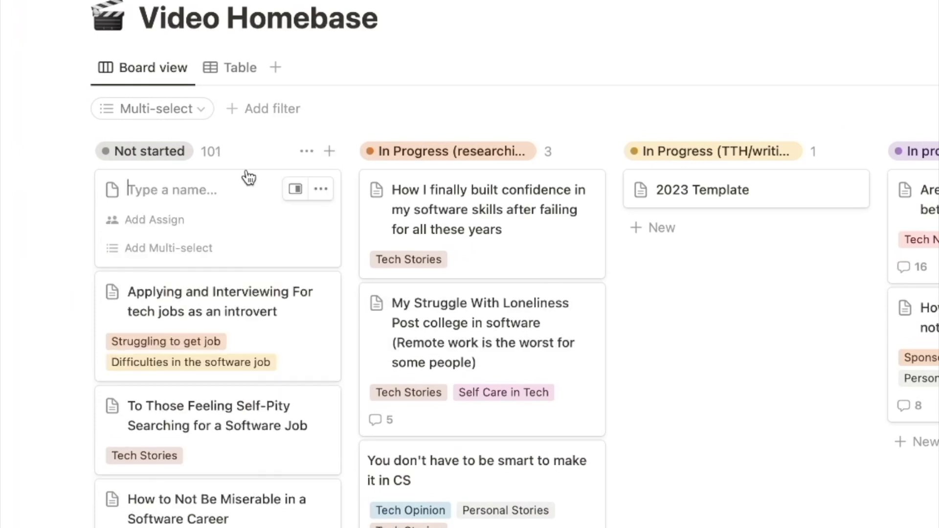
{"action": "type", "text": "Software job market 2024"}
{"action": "left_click", "coordinate": [296, 189]}
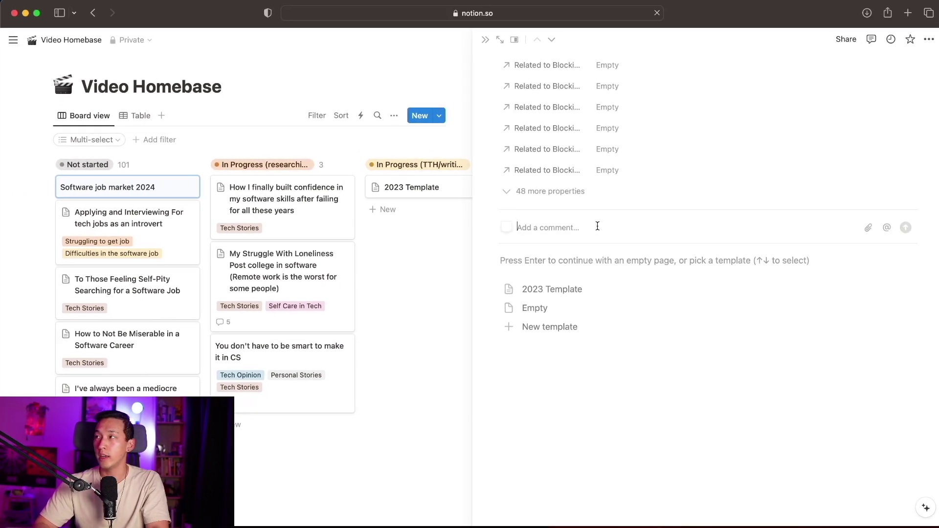
{"action": "left_click", "coordinate": [597, 226]}
{"action": "type", "text": "https://www.reddit.com/r/ExperiencedDevs/comments/18hvq83/anyone_else_seeing_signs_the_market_may_be/?share_id=f9w99e46OnnUVMPk-Dyn3&utm_content=1&utm_medium=ios_app&utm_name=ioscss&utm_source=share&utm_term=1"}
{"action": "key", "text": "Return"}
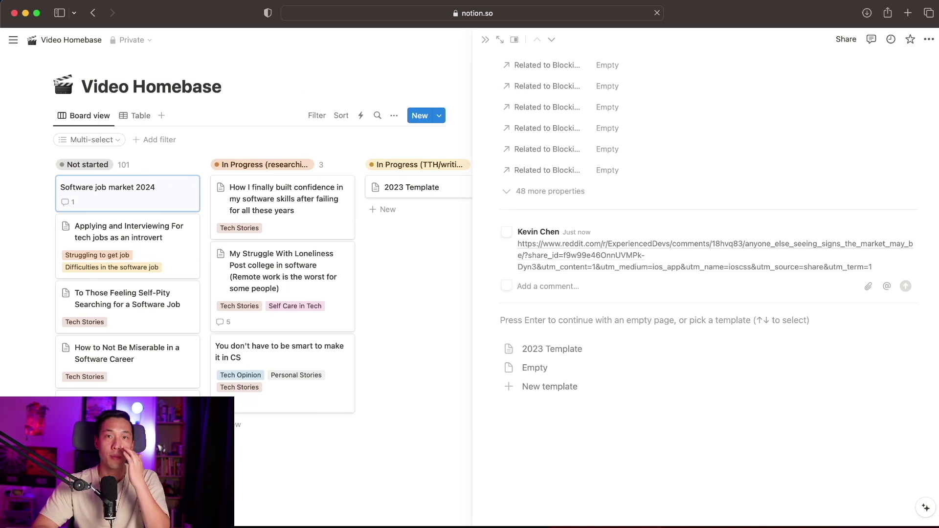
{"action": "type", "text": "talk about an update recruiter messaging and emails"}
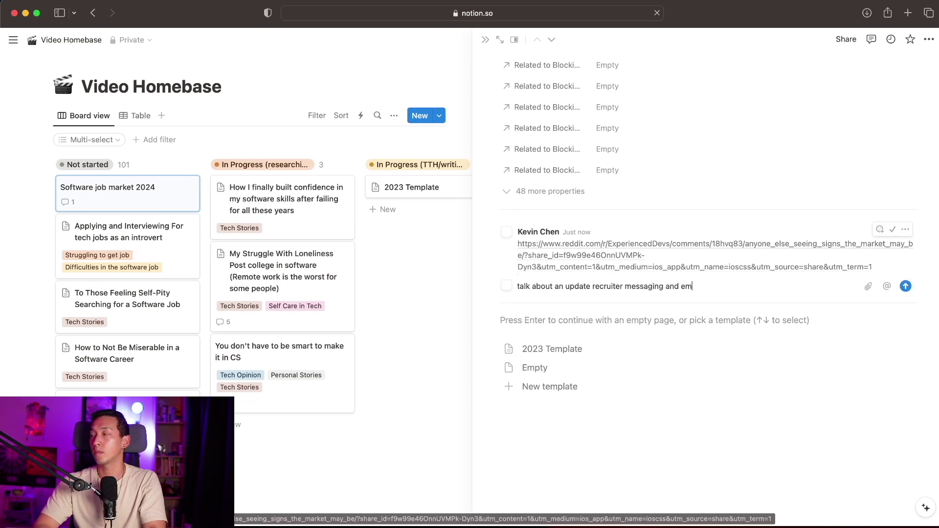
{"action": "key", "text": "Return"}
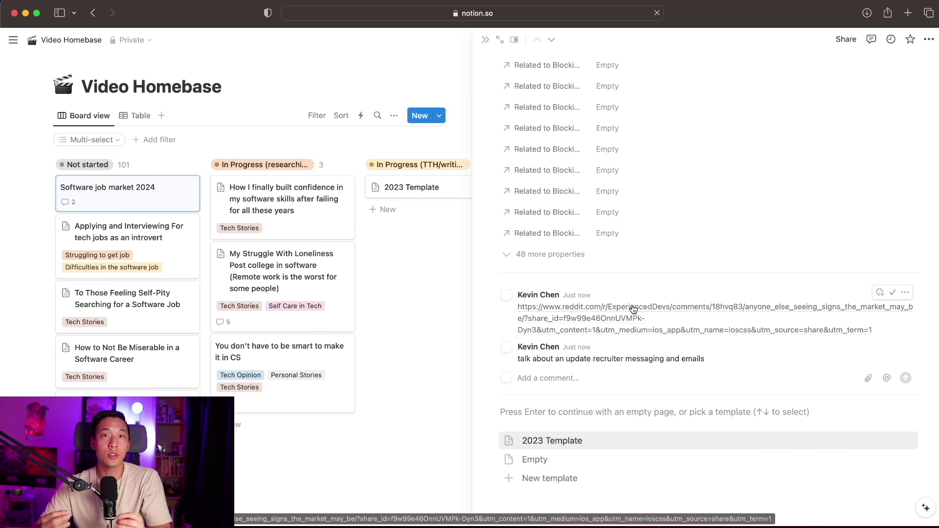
Tag the card with Tech Opinion, Tech News and Struggling to get job.
{"action": "scroll", "coordinate": [633, 309], "scroll_direction": "up", "scroll_amount": 15}
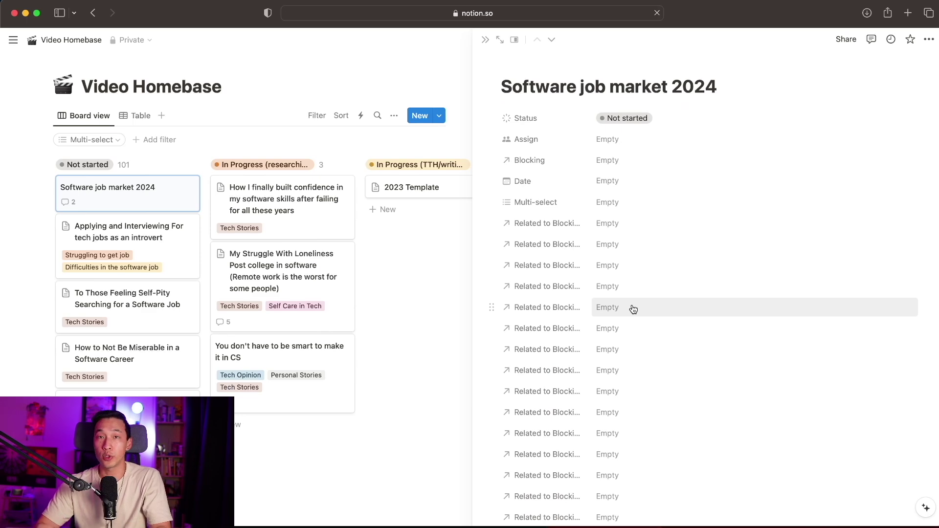
{"action": "left_click", "coordinate": [607, 202]}
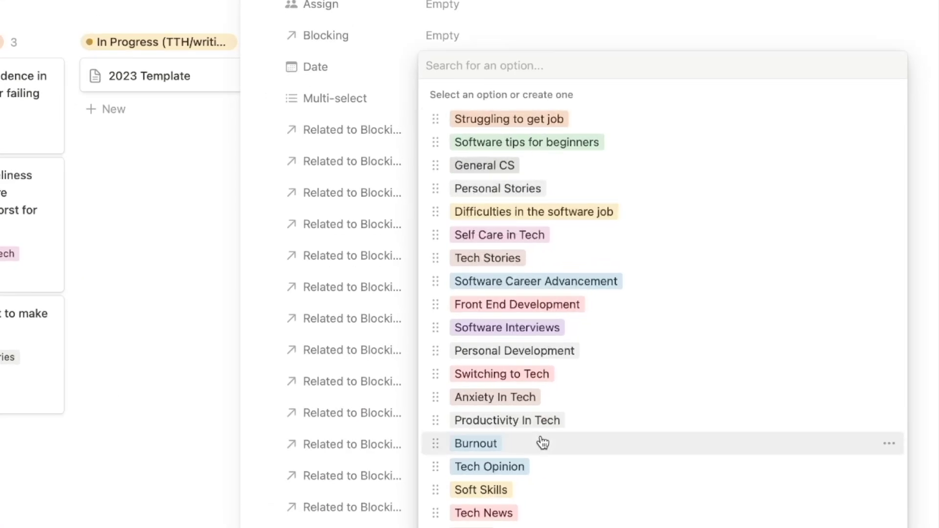
{"action": "left_click", "coordinate": [533, 469]}
{"action": "left_click", "coordinate": [535, 514]}
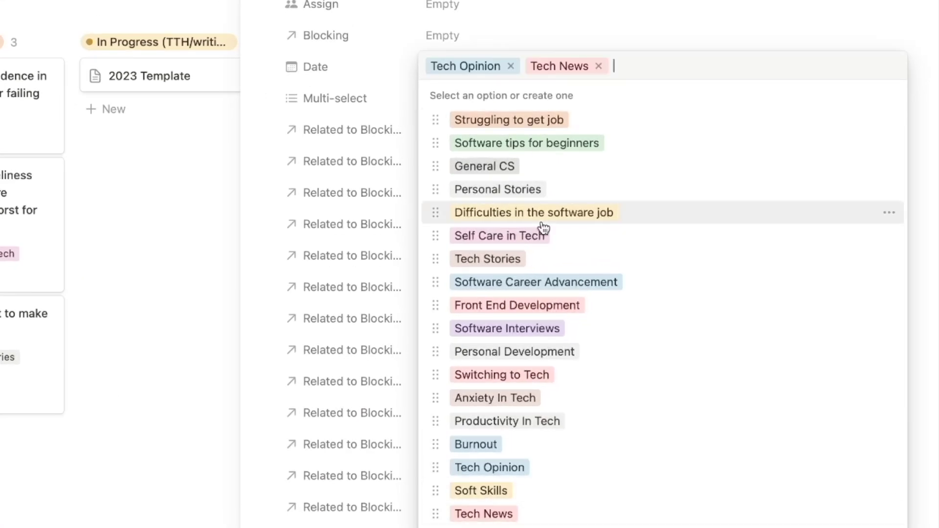
{"action": "left_click", "coordinate": [583, 120]}
{"action": "key", "text": "Escape"}
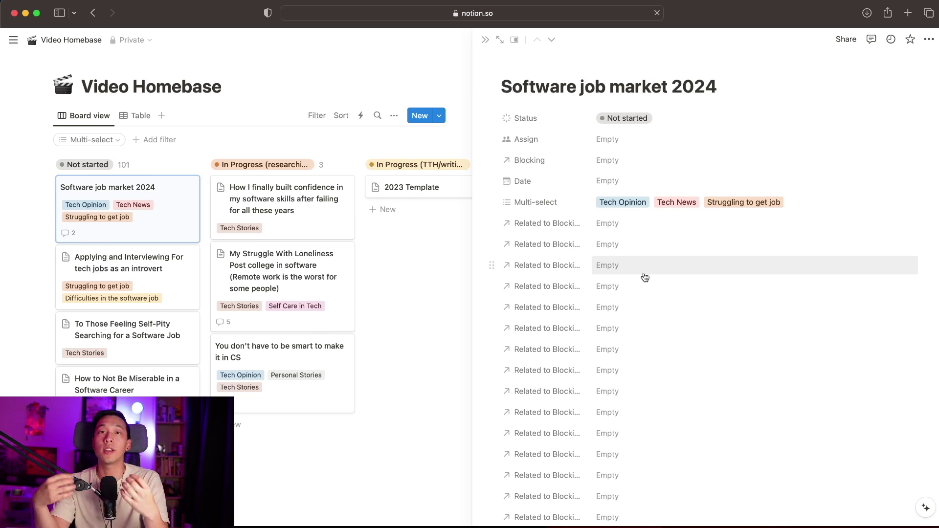
Drag the Software job market 2024 card into the In Progress (researching) column.
{"action": "left_click", "coordinate": [455, 296]}
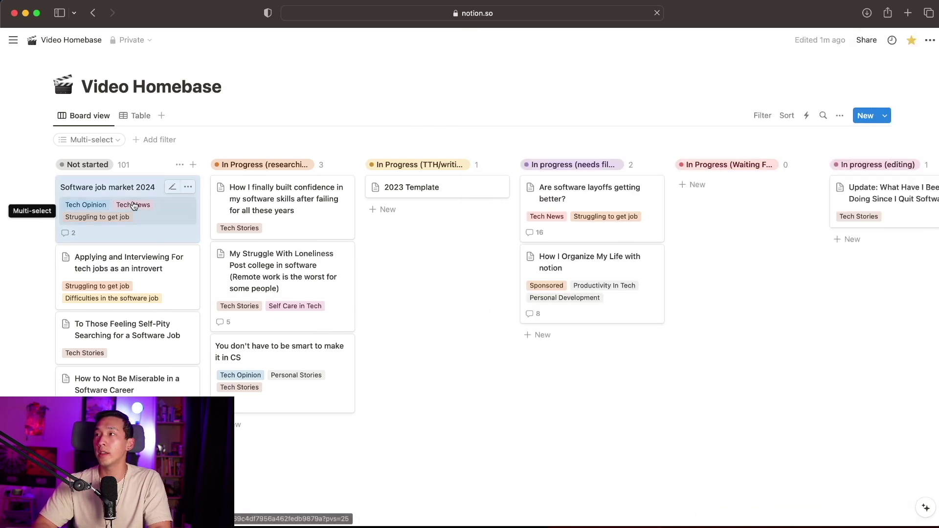
{"action": "left_click_drag", "start_coordinate": [97, 207], "coordinate": [265, 195]}
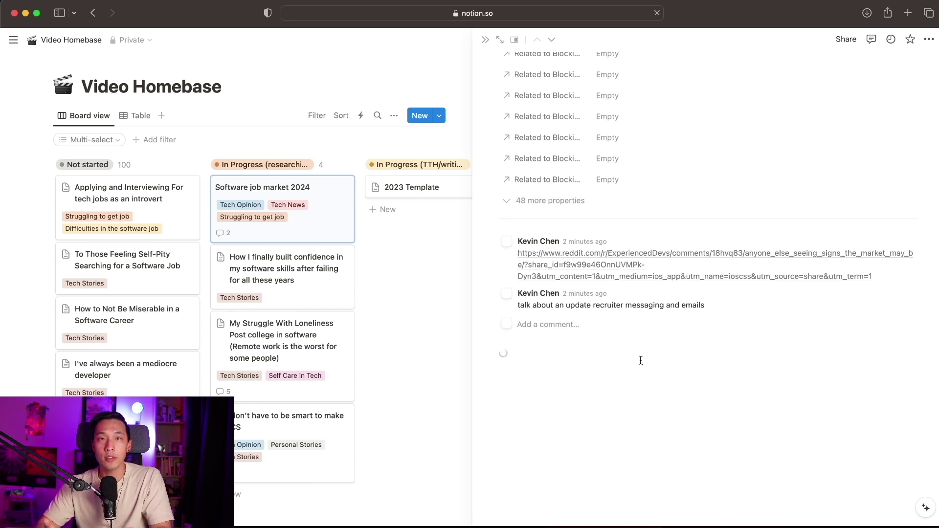
{"action": "scroll", "coordinate": [641, 361], "scroll_direction": "down", "scroll_amount": 5}
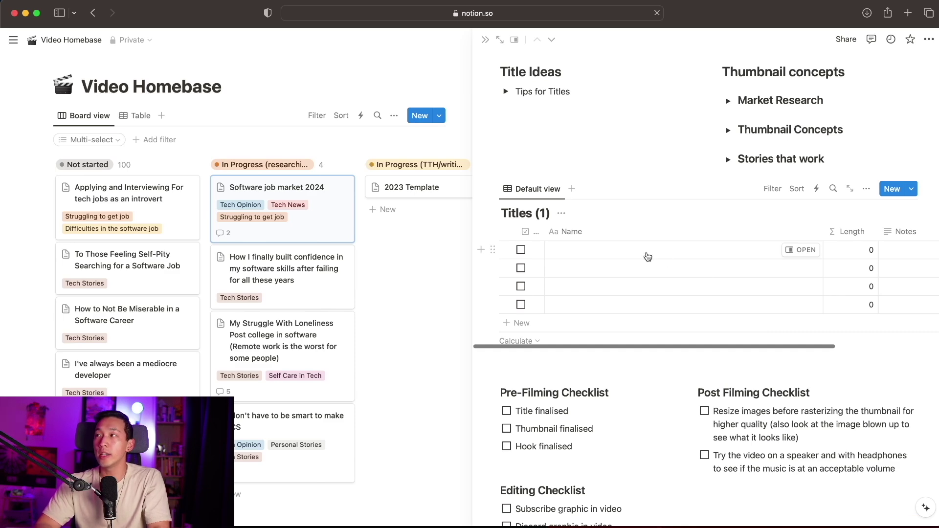
Enter 'some title here' and 'needs to be under 55 characters' in the first two Titles rows.
{"action": "left_click", "coordinate": [648, 256]}
{"action": "type", "text": "some title here"}
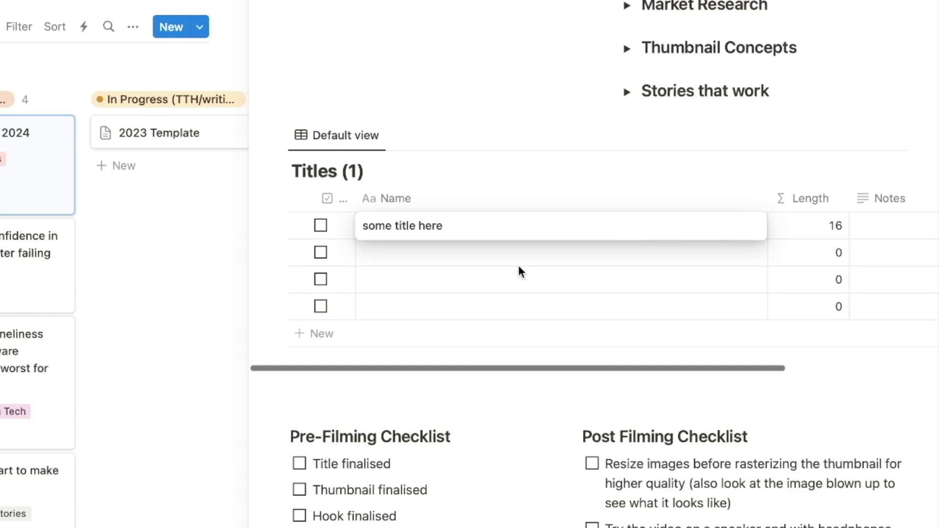
{"action": "left_click", "coordinate": [519, 265]}
{"action": "type", "text": "needs to be under 55 characters"}
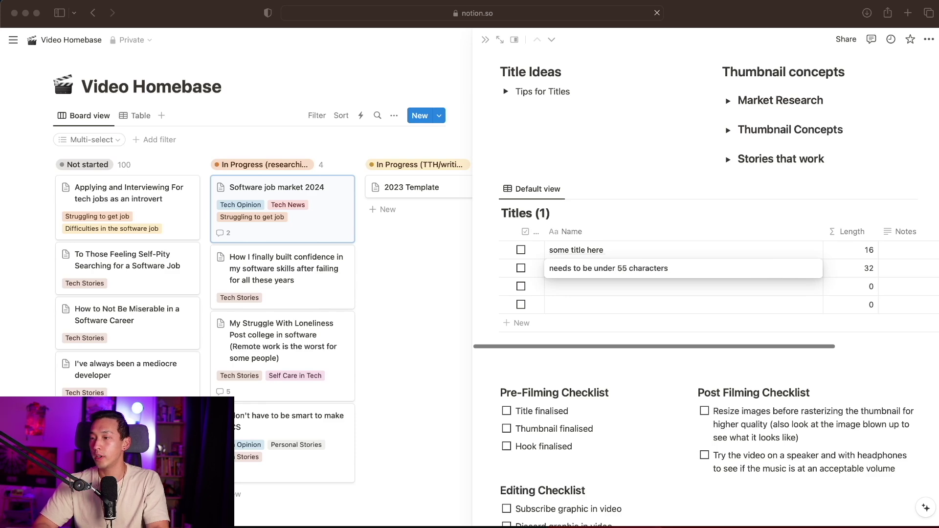
{"action": "left_click", "coordinate": [832, 157]}
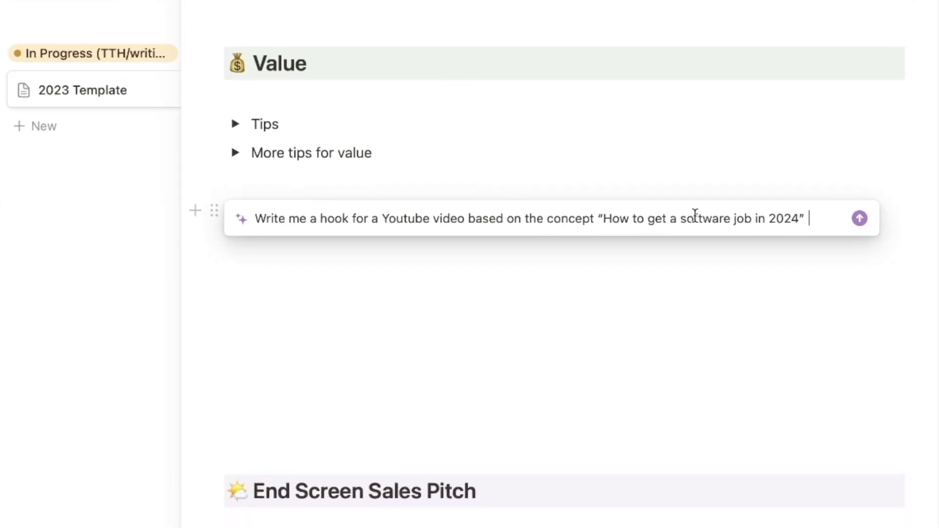
Generate an AI hook about getting a software job in 2024, keep it, and close the page.
{"action": "key", "text": "Return"}
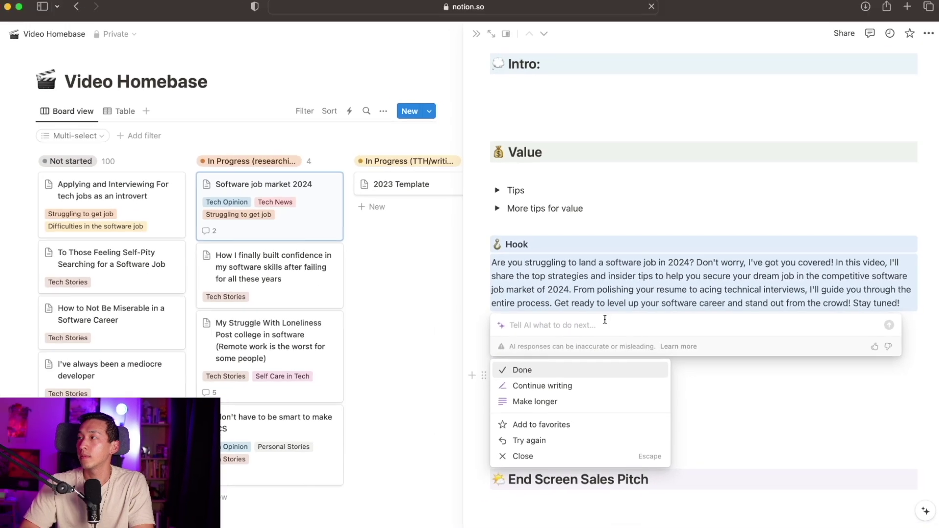
{"action": "left_click", "coordinate": [535, 384]}
{"action": "key", "text": "Escape"}
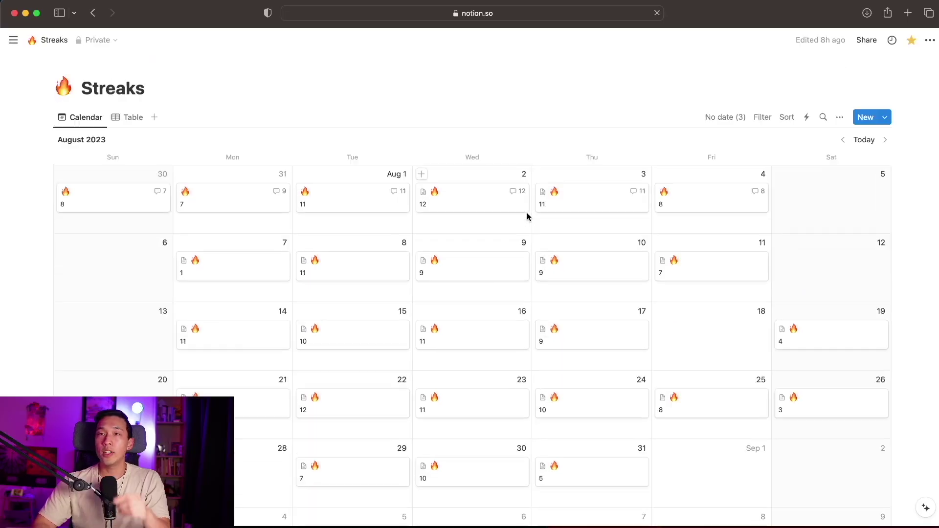
Browse the Streaks calendar ahead to October and back to August.
{"action": "scroll", "coordinate": [527, 217], "scroll_direction": "down", "scroll_amount": 1}
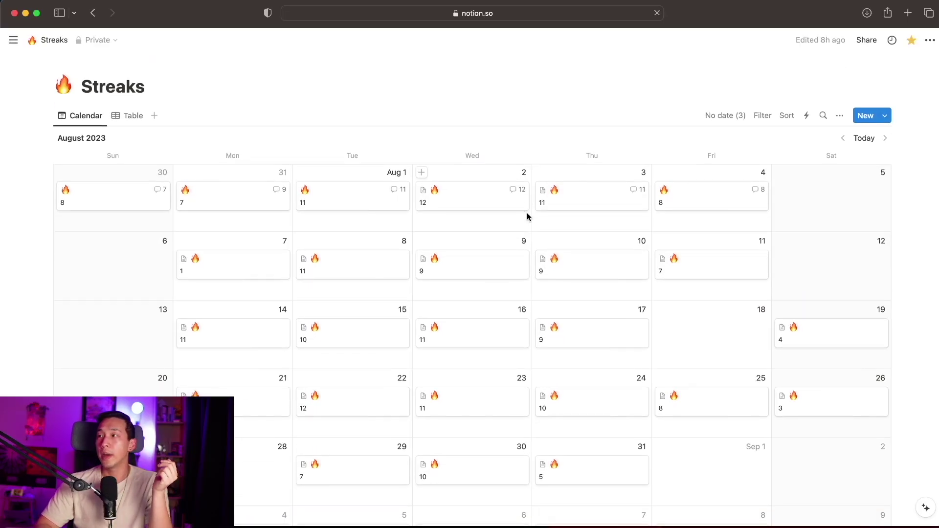
{"action": "scroll", "coordinate": [573, 285], "scroll_direction": "down", "scroll_amount": 15}
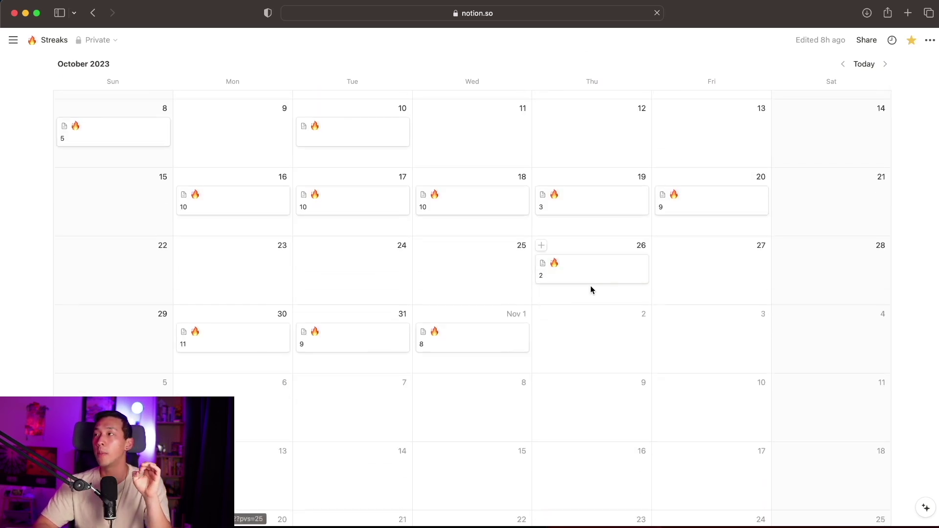
{"action": "scroll", "coordinate": [590, 290], "scroll_direction": "up", "scroll_amount": 5}
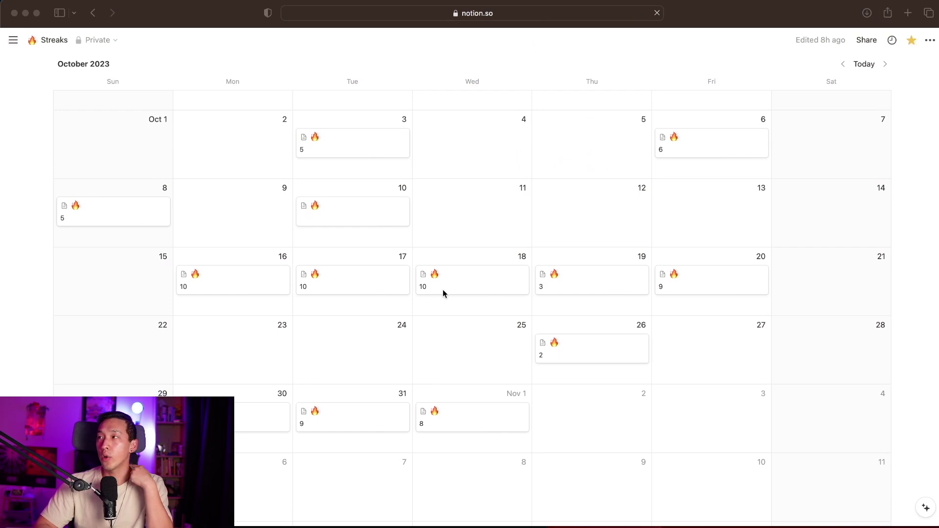
{"action": "scroll", "coordinate": [541, 357], "scroll_direction": "down", "scroll_amount": 3}
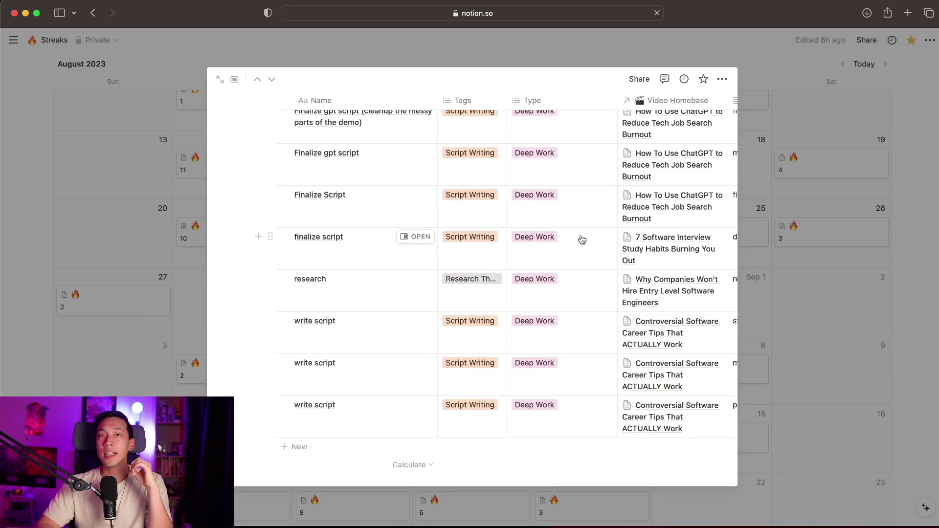
{"action": "scroll", "coordinate": [582, 239], "scroll_direction": "up", "scroll_amount": 2}
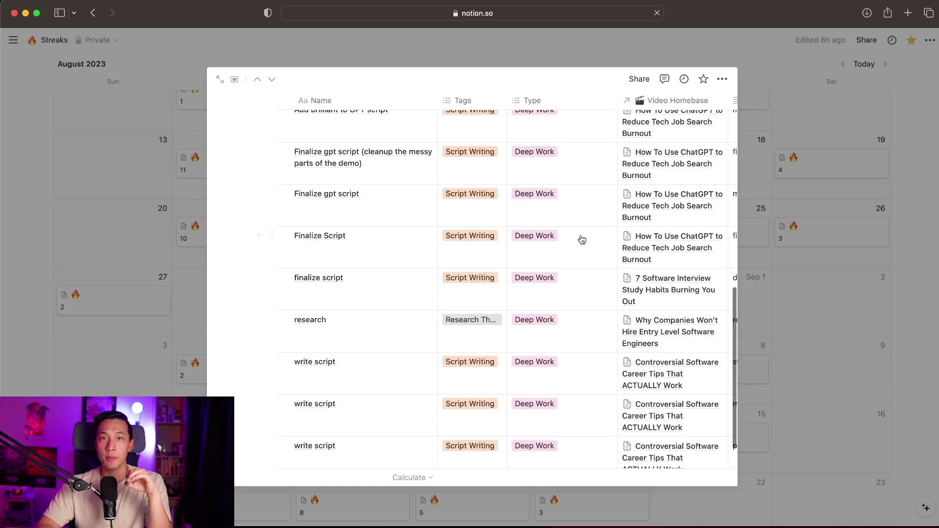
{"action": "scroll", "coordinate": [560, 243], "scroll_direction": "up", "scroll_amount": 10}
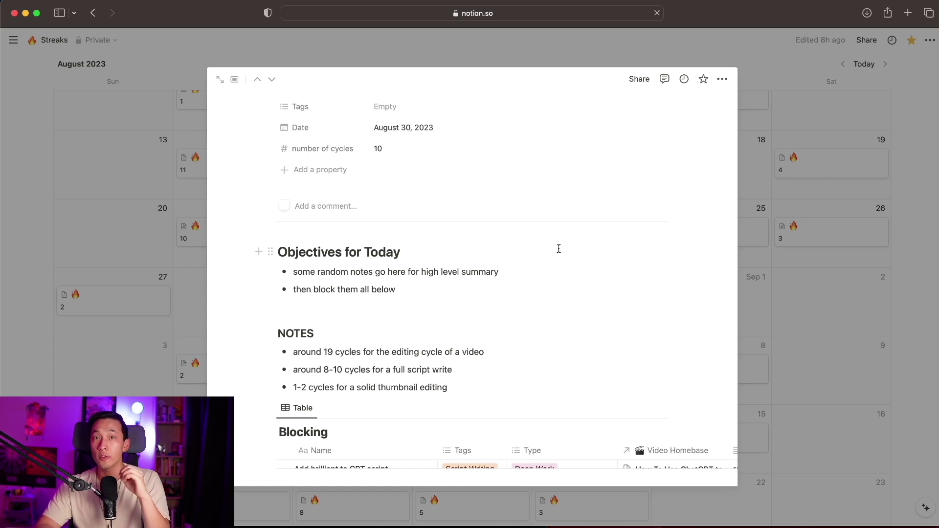
{"action": "scroll", "coordinate": [559, 249], "scroll_direction": "down", "scroll_amount": 5}
{"action": "scroll", "coordinate": [567, 317], "scroll_direction": "right", "scroll_amount": 3}
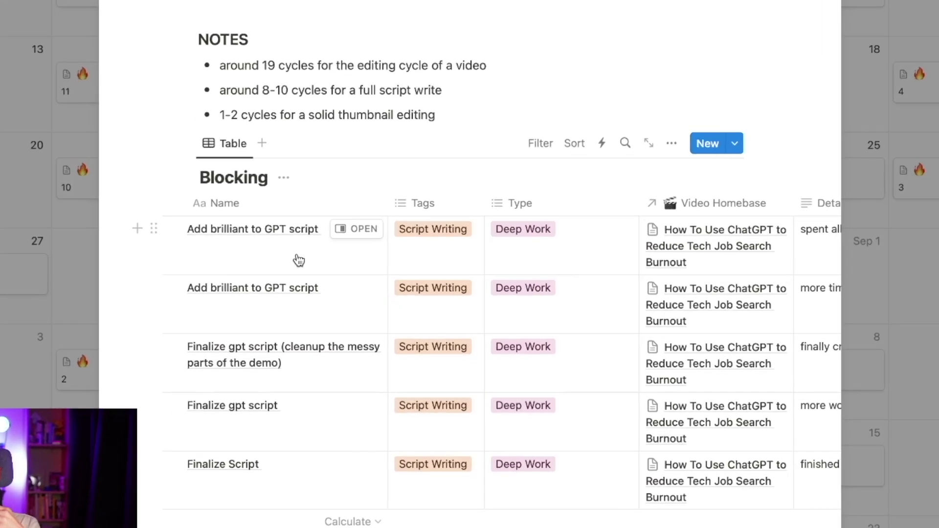
{"action": "scroll", "coordinate": [299, 260], "scroll_direction": "left", "scroll_amount": 1}
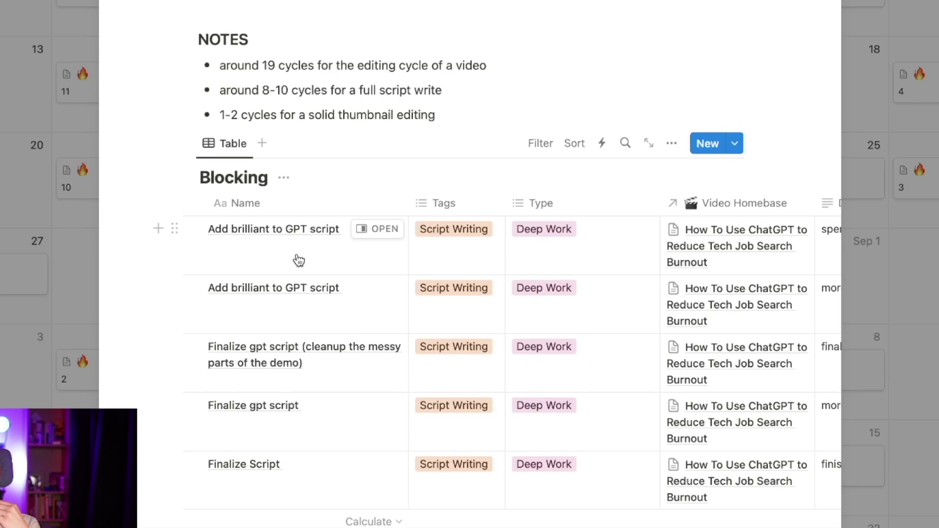
{"action": "scroll", "coordinate": [299, 260], "scroll_direction": "up", "scroll_amount": 1}
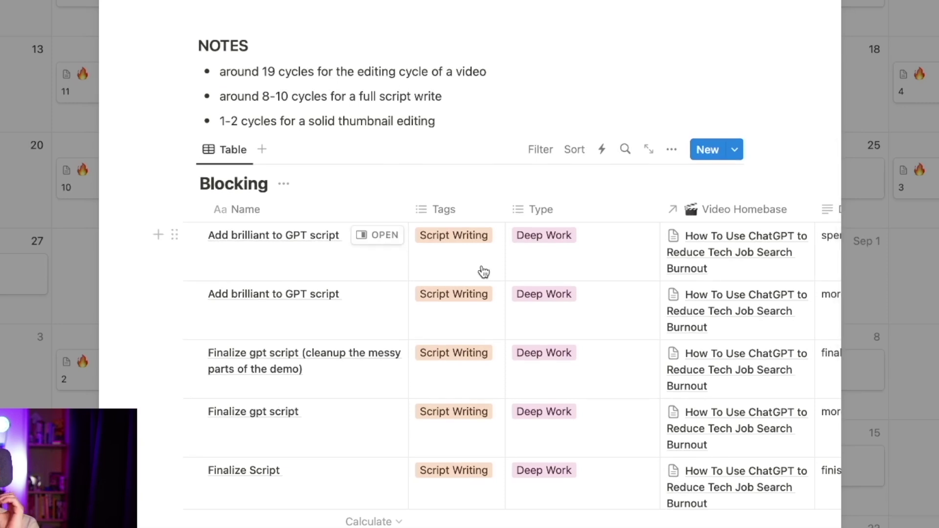
{"action": "scroll", "coordinate": [567, 261], "scroll_direction": "right", "scroll_amount": 2}
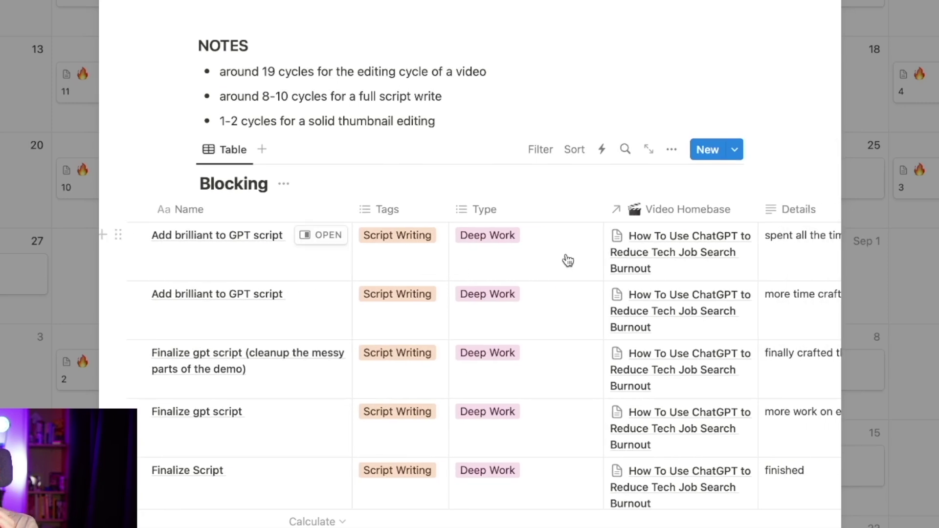
{"action": "scroll", "coordinate": [568, 260], "scroll_direction": "right", "scroll_amount": 4}
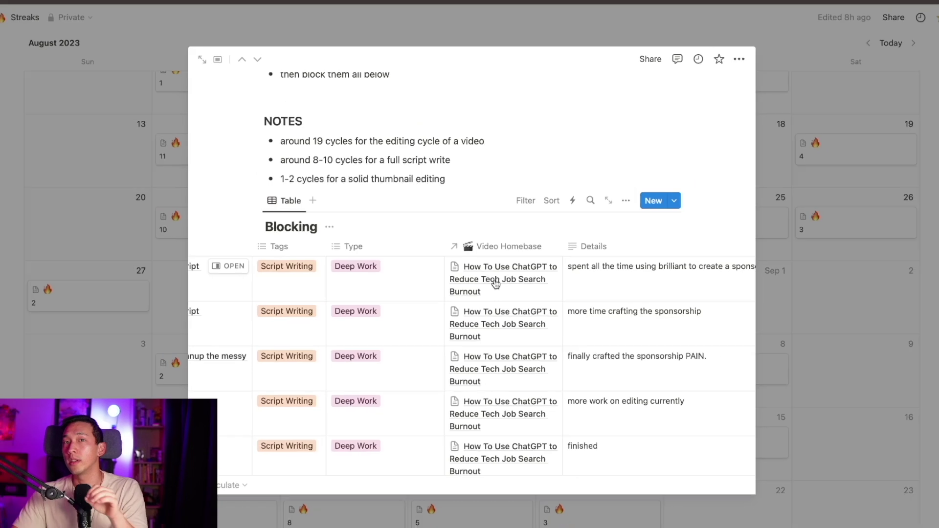
{"action": "scroll", "coordinate": [410, 334], "scroll_direction": "left", "scroll_amount": 4}
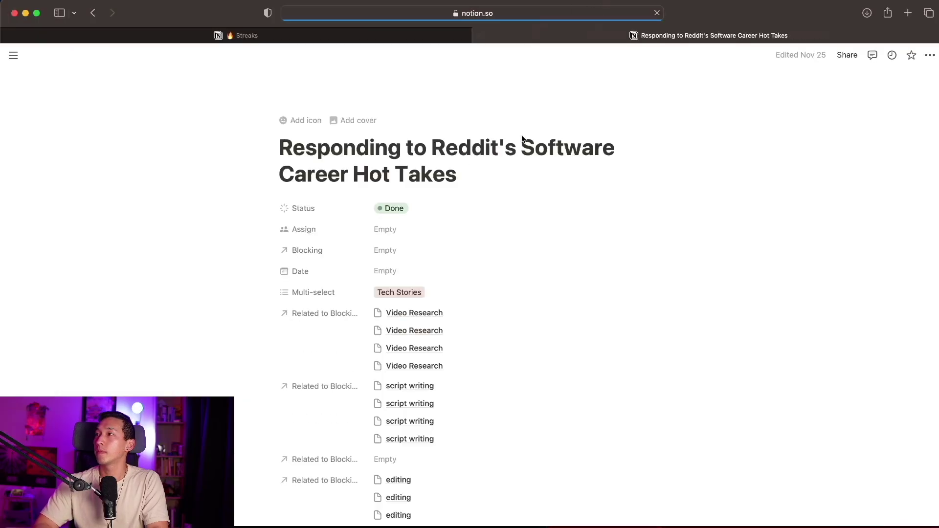
Scroll through the Career Hot Takes page's linked tasks and relation properties.
{"action": "scroll", "coordinate": [521, 138], "scroll_direction": "down", "scroll_amount": 4}
{"action": "scroll", "coordinate": [521, 138], "scroll_direction": "up", "scroll_amount": 2}
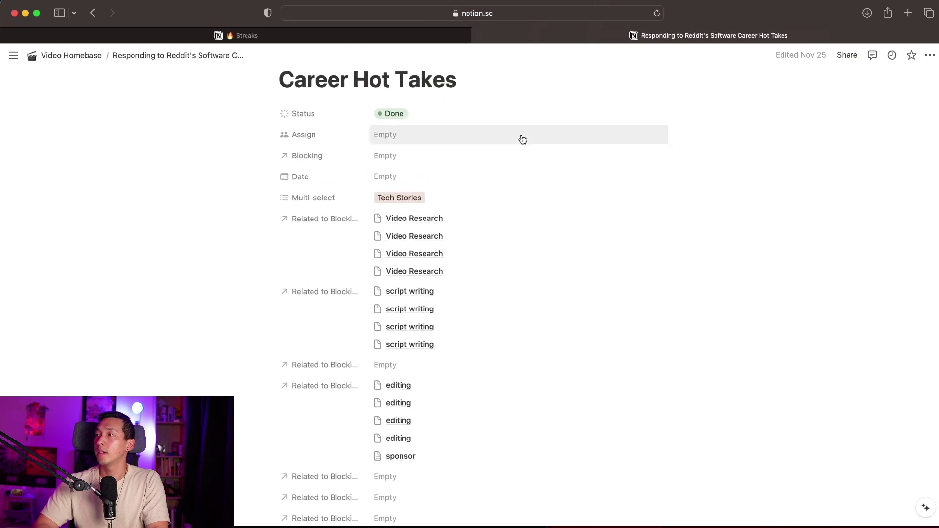
{"action": "scroll", "coordinate": [521, 138], "scroll_direction": "down", "scroll_amount": 2}
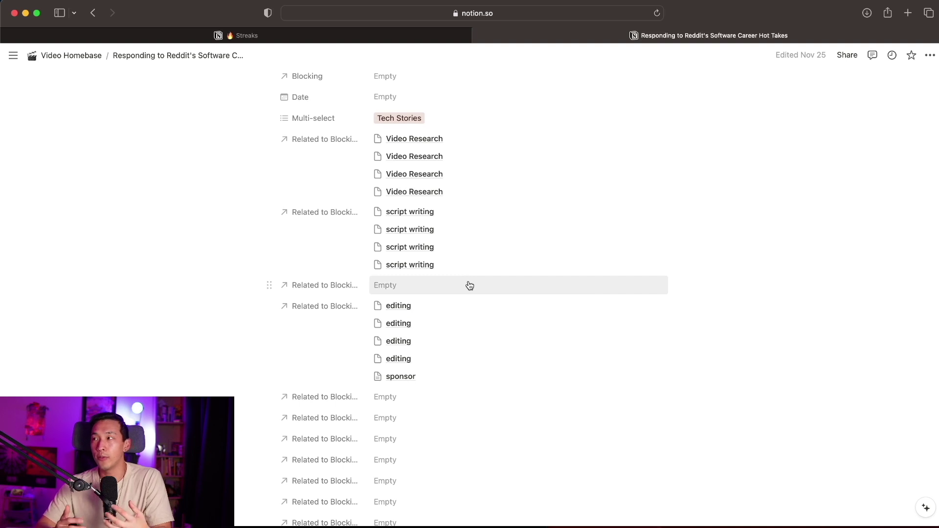
{"action": "scroll", "coordinate": [469, 285], "scroll_direction": "up", "scroll_amount": 3}
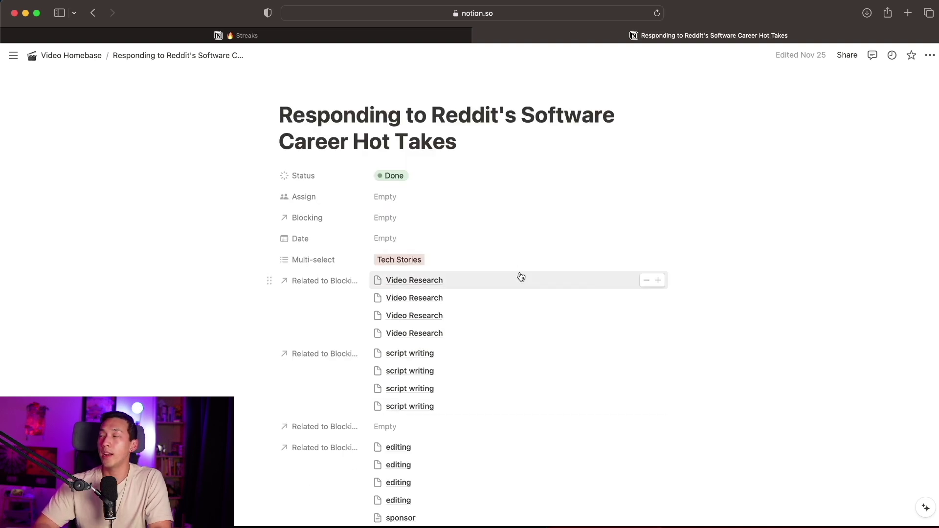
{"action": "scroll", "coordinate": [516, 253], "scroll_direction": "down", "scroll_amount": 1}
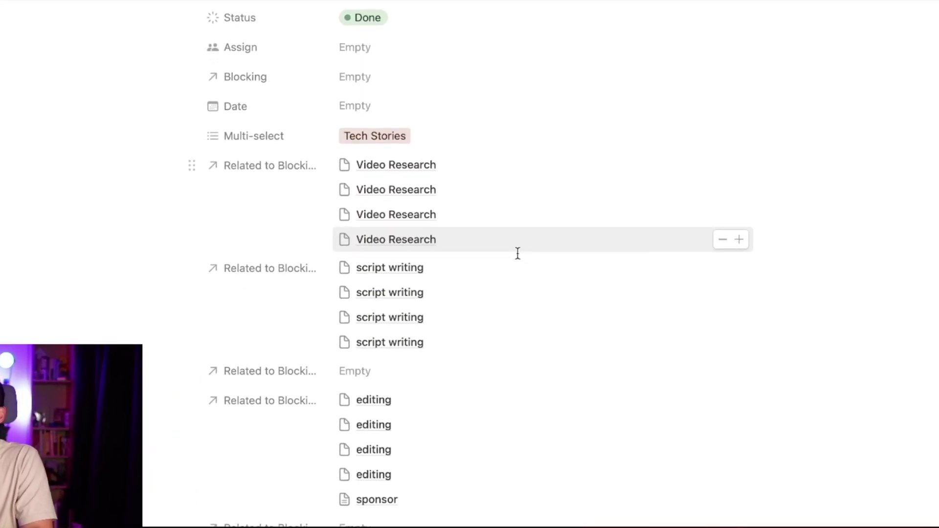
{"action": "scroll", "coordinate": [504, 317], "scroll_direction": "down", "scroll_amount": 3}
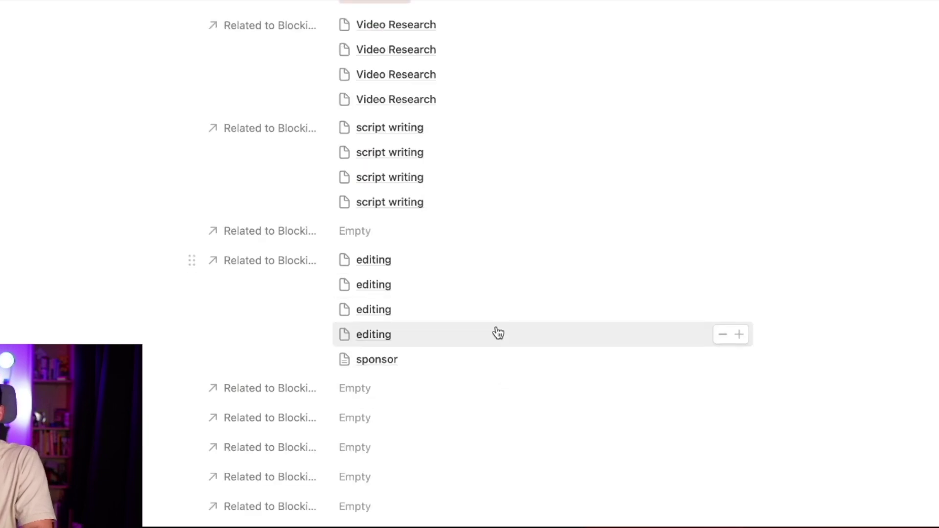
{"action": "scroll", "coordinate": [541, 323], "scroll_direction": "down", "scroll_amount": 3}
{"action": "scroll", "coordinate": [542, 323], "scroll_direction": "up", "scroll_amount": 5}
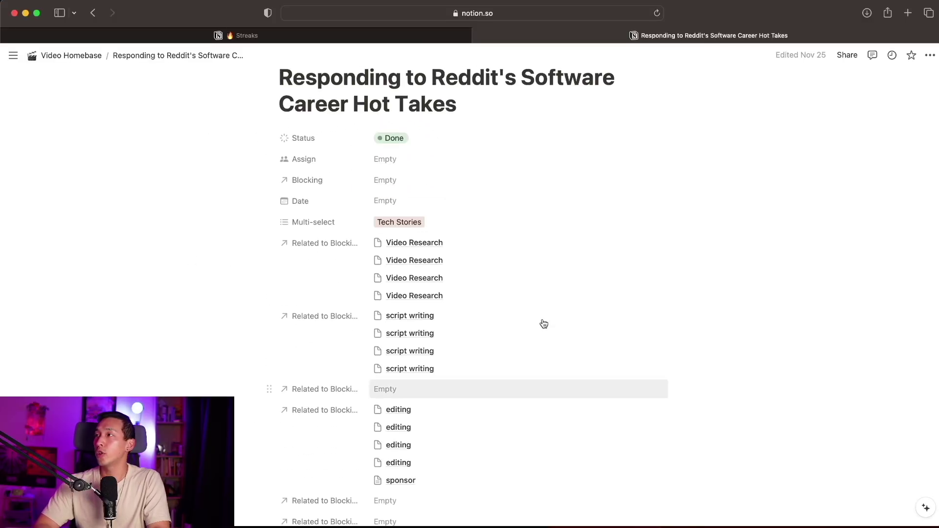
{"action": "scroll", "coordinate": [542, 324], "scroll_direction": "down", "scroll_amount": 1}
{"action": "scroll", "coordinate": [543, 324], "scroll_direction": "down", "scroll_amount": 3}
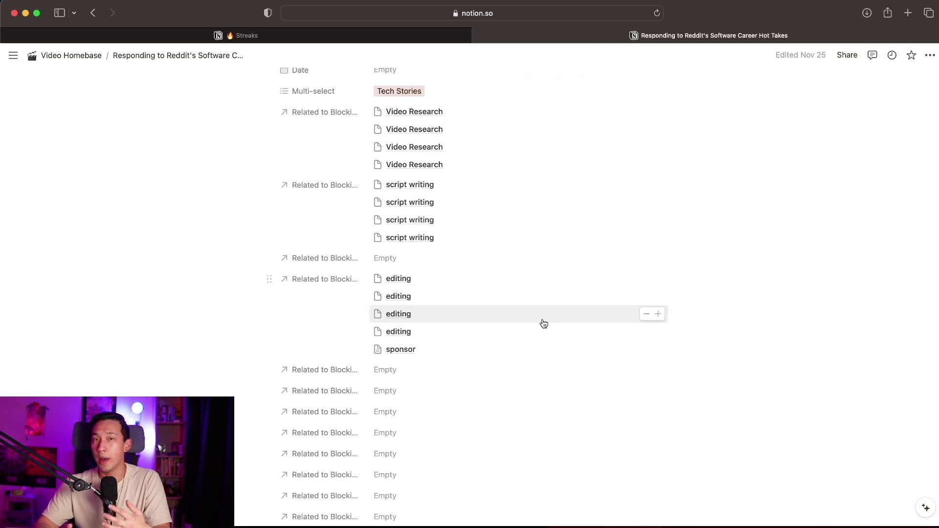
{"action": "scroll", "coordinate": [534, 333], "scroll_direction": "down", "scroll_amount": 3}
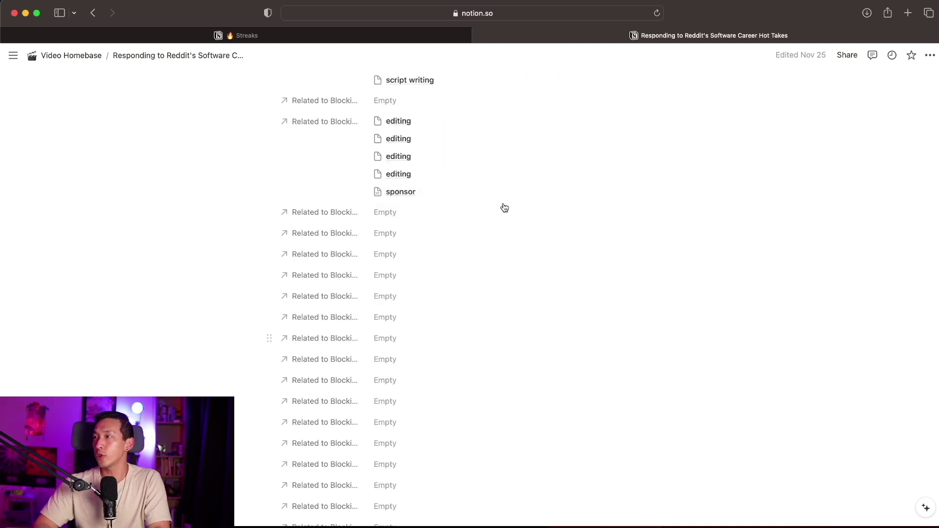
{"action": "scroll", "coordinate": [503, 201], "scroll_direction": "up", "scroll_amount": 6}
{"action": "scroll", "coordinate": [504, 192], "scroll_direction": "up", "scroll_amount": 2}
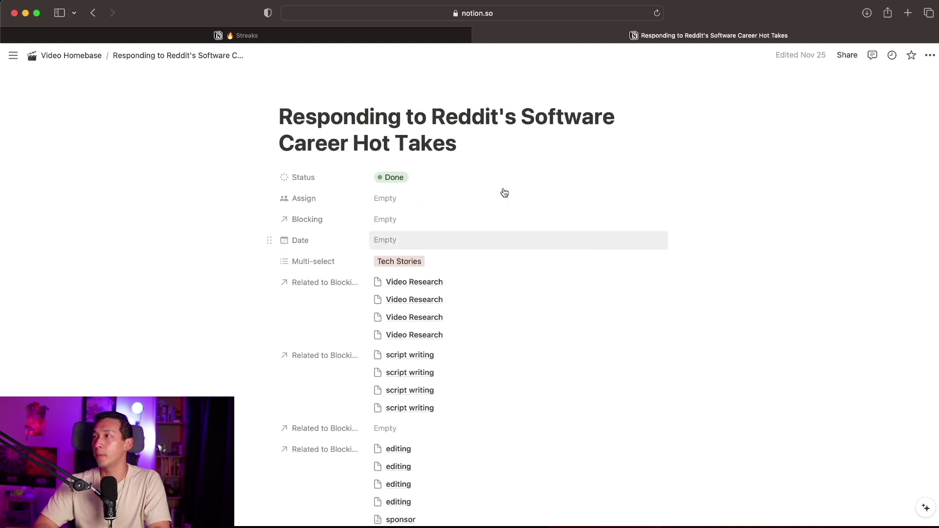
{"action": "scroll", "coordinate": [503, 188], "scroll_direction": "down", "scroll_amount": 4}
{"action": "scroll", "coordinate": [504, 190], "scroll_direction": "up", "scroll_amount": 4}
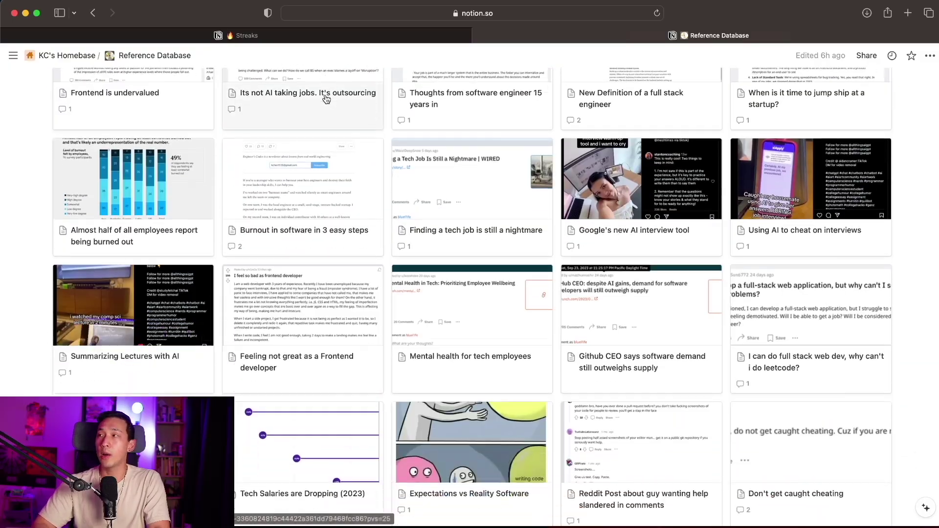
Start a new gallery entry titled 'Software Job Market Post'.
{"action": "scroll", "coordinate": [326, 99], "scroll_direction": "down", "scroll_amount": 2}
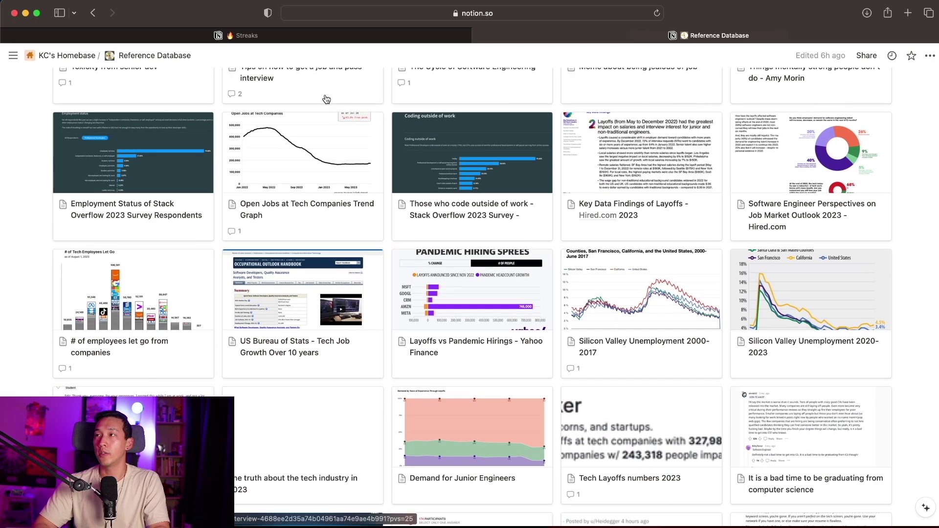
{"action": "scroll", "coordinate": [327, 100], "scroll_direction": "down", "scroll_amount": 7}
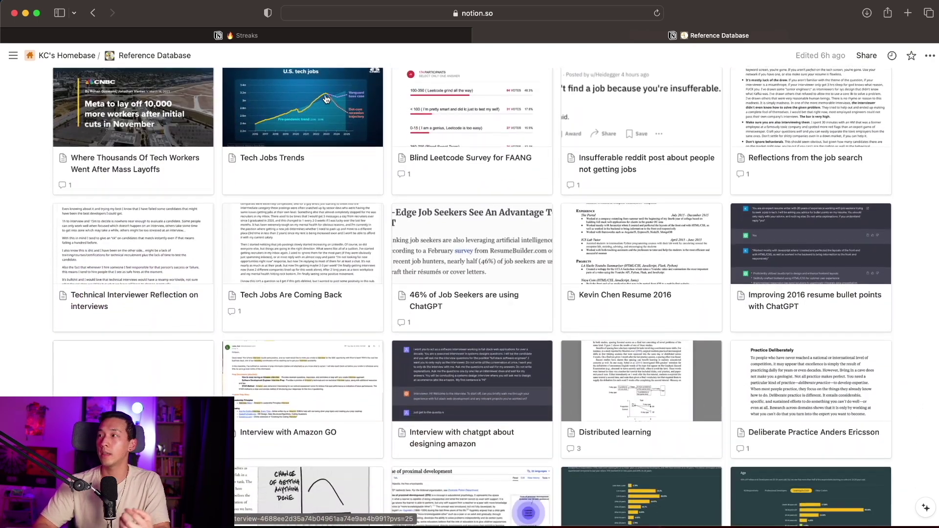
{"action": "scroll", "coordinate": [326, 99], "scroll_direction": "down", "scroll_amount": 5}
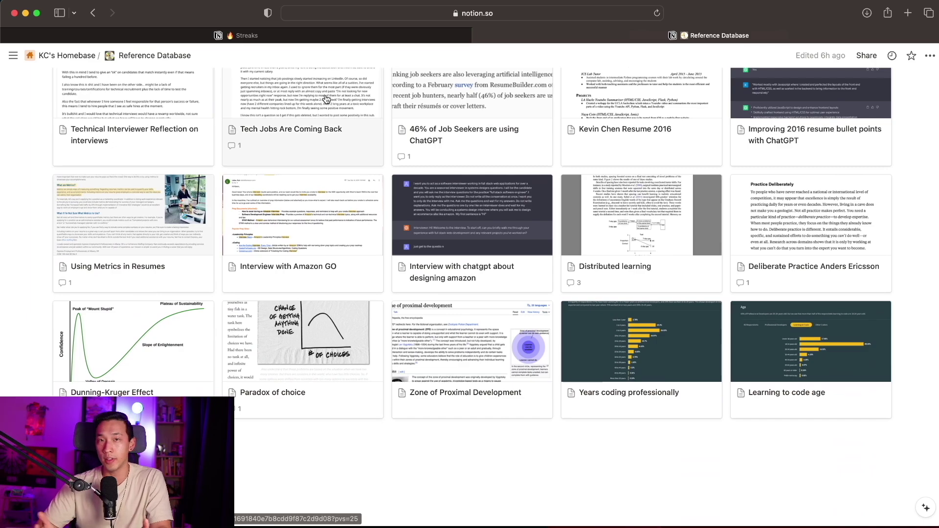
{"action": "scroll", "coordinate": [357, 230], "scroll_direction": "up", "scroll_amount": 15}
{"action": "scroll", "coordinate": [357, 230], "scroll_direction": "up", "scroll_amount": 5}
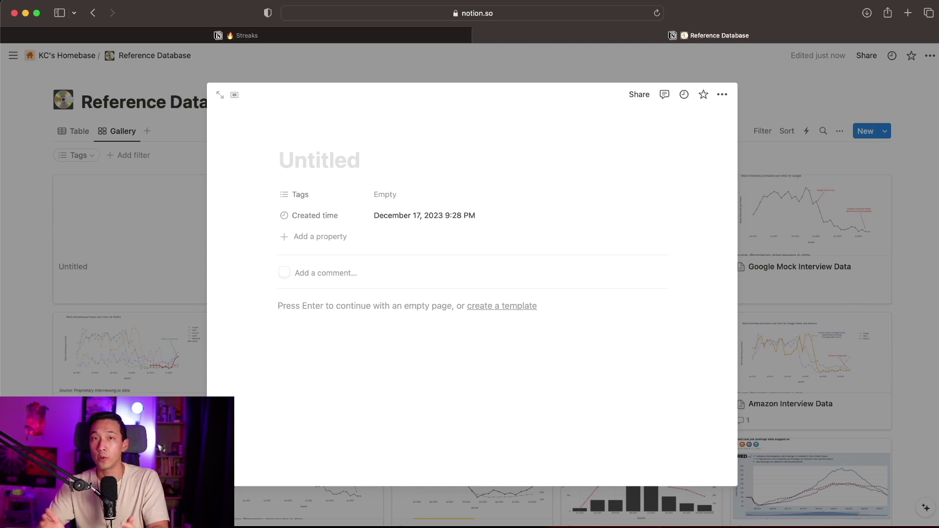
{"action": "type", "text": "Software Job Market Post"}
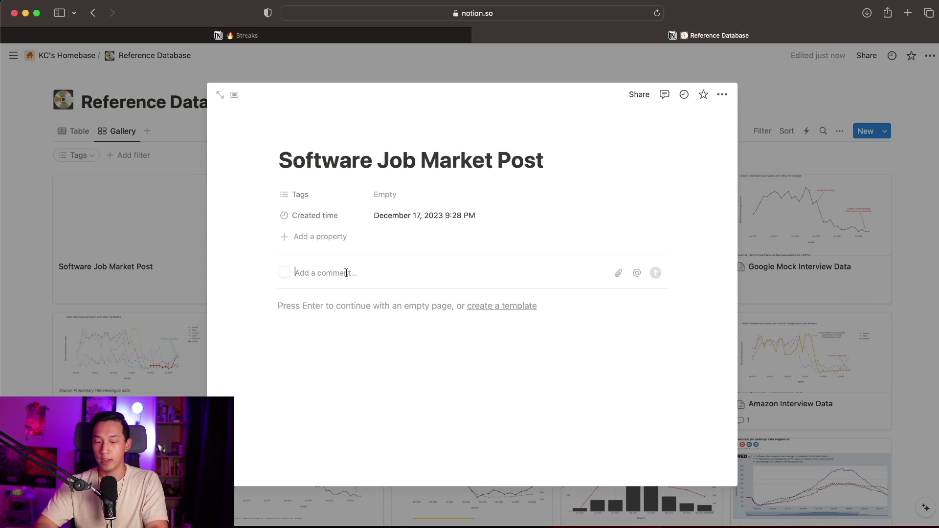
Post the Reddit link as a comment and tag the entry Reddit and Post.
{"action": "key", "text": "super+v"}
{"action": "key", "text": "Return"}
{"action": "left_click", "coordinate": [389, 195]}
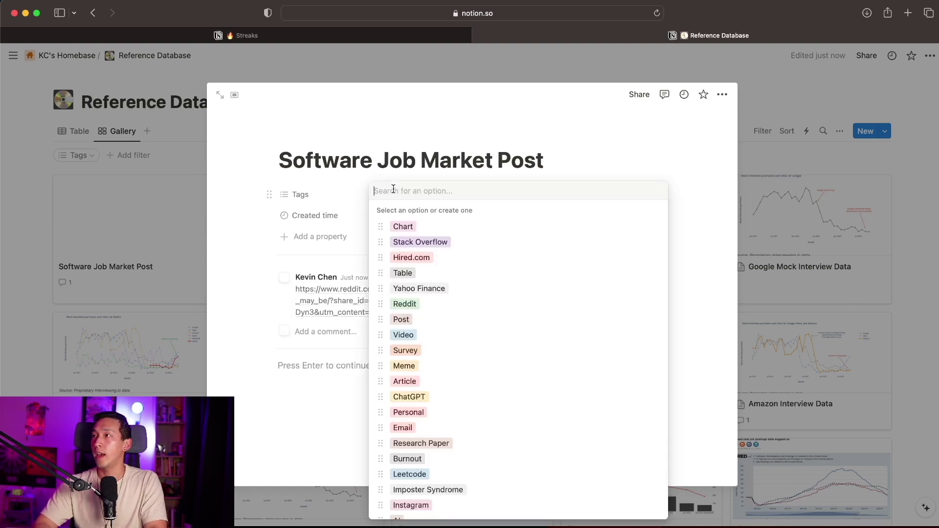
{"action": "scroll", "coordinate": [438, 441], "scroll_direction": "down", "scroll_amount": 2}
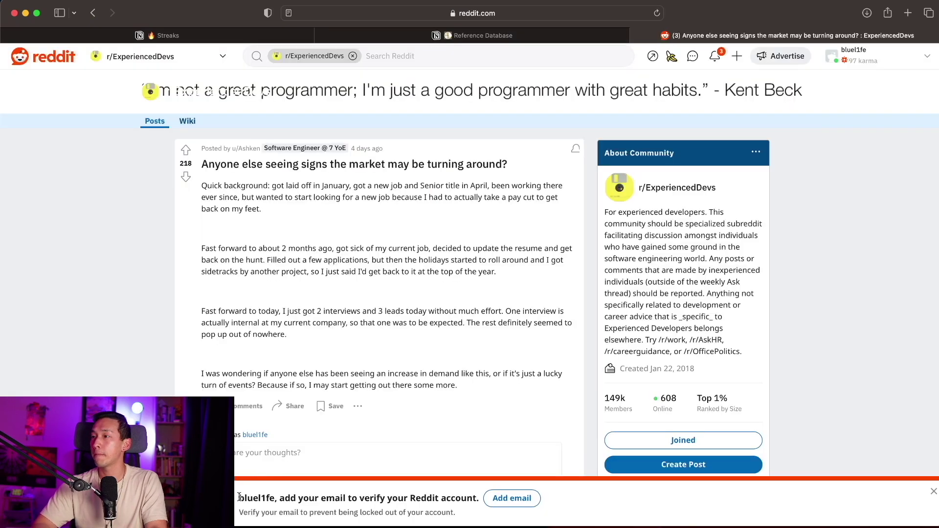
Capture a screenshot of the Reddit market-turnaround post for the entry.
{"action": "key", "text": "super+v"}
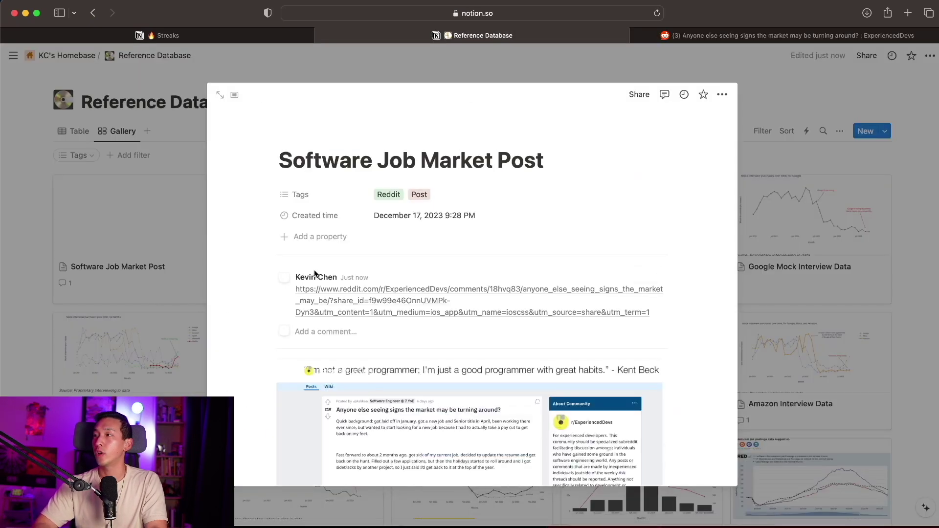
{"action": "key", "text": "Escape"}
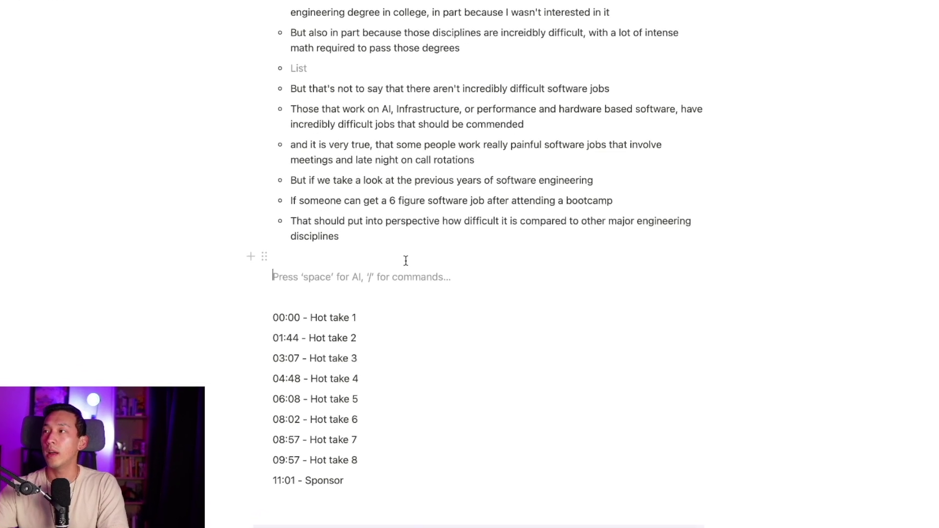
Link the typed words 'some text here' to the Software Job Market Post page and open it.
{"action": "type", "text": "some text here"}
{"action": "key", "text": "super+a"}
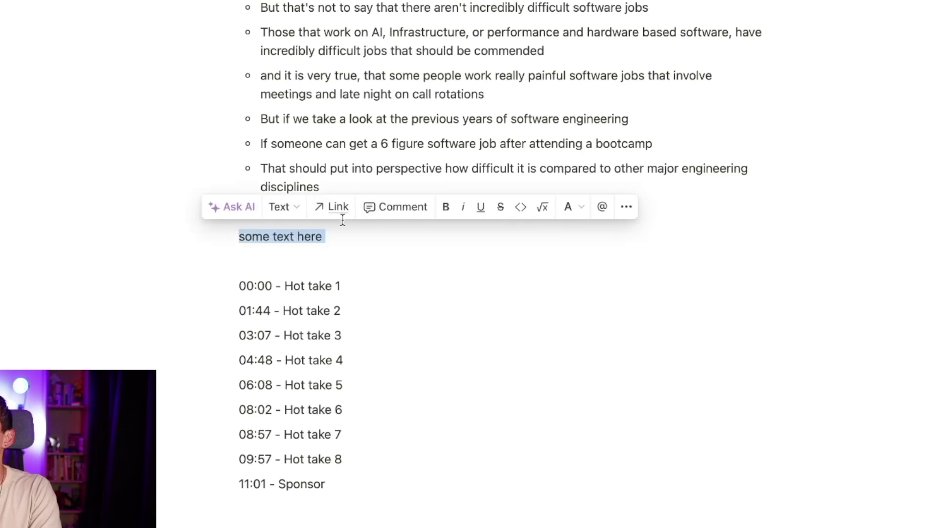
{"action": "left_click", "coordinate": [334, 208]}
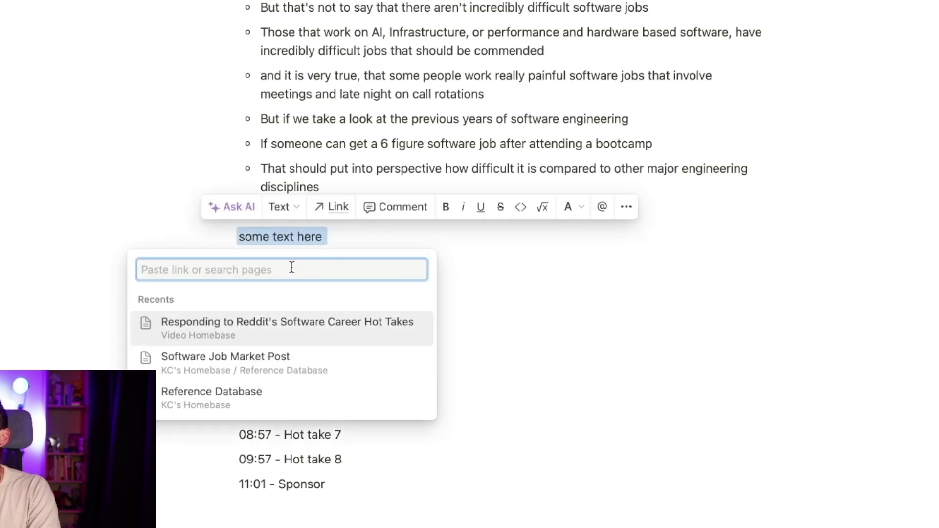
{"action": "left_click", "coordinate": [299, 371]}
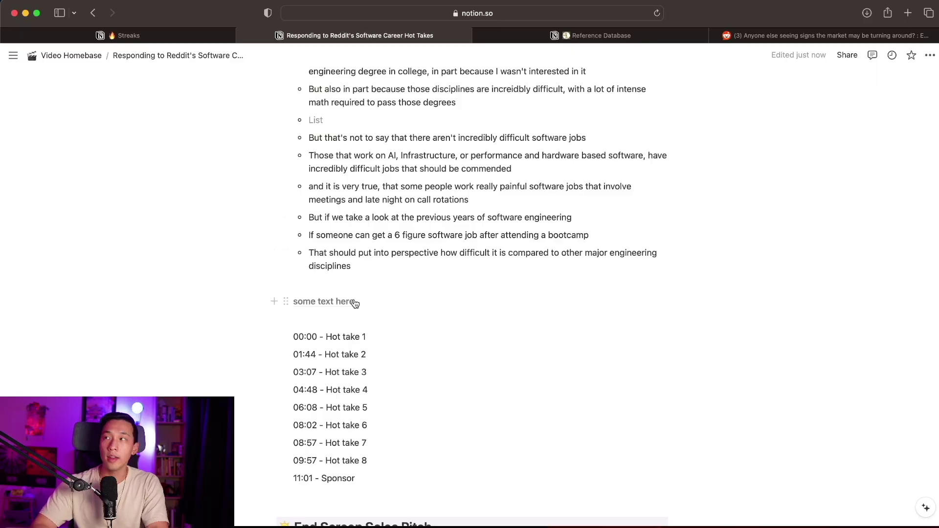
{"action": "left_click", "coordinate": [341, 303]}
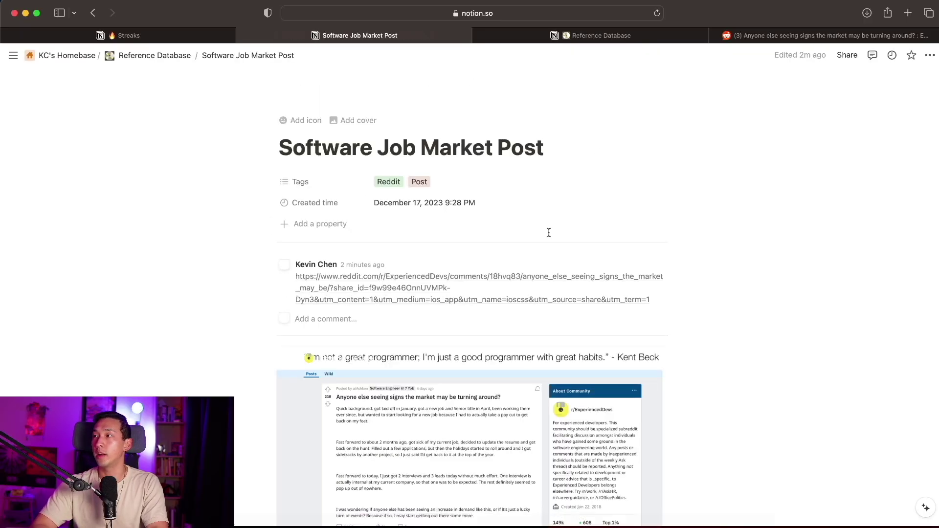
{"action": "scroll", "coordinate": [550, 240], "scroll_direction": "down", "scroll_amount": 5}
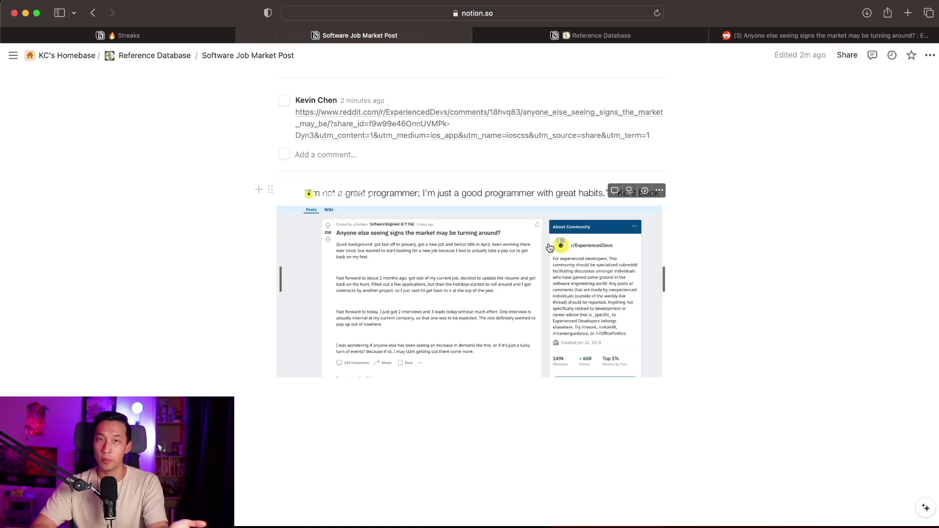